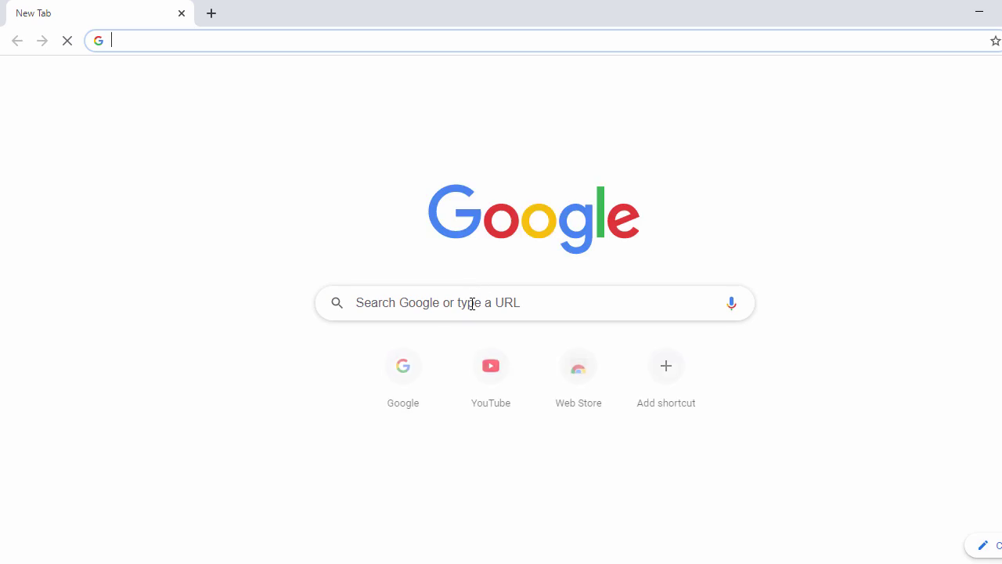
Search Google for 'turbo c++ download' and scroll down to the FileHorse listing.
left_click(472, 304)
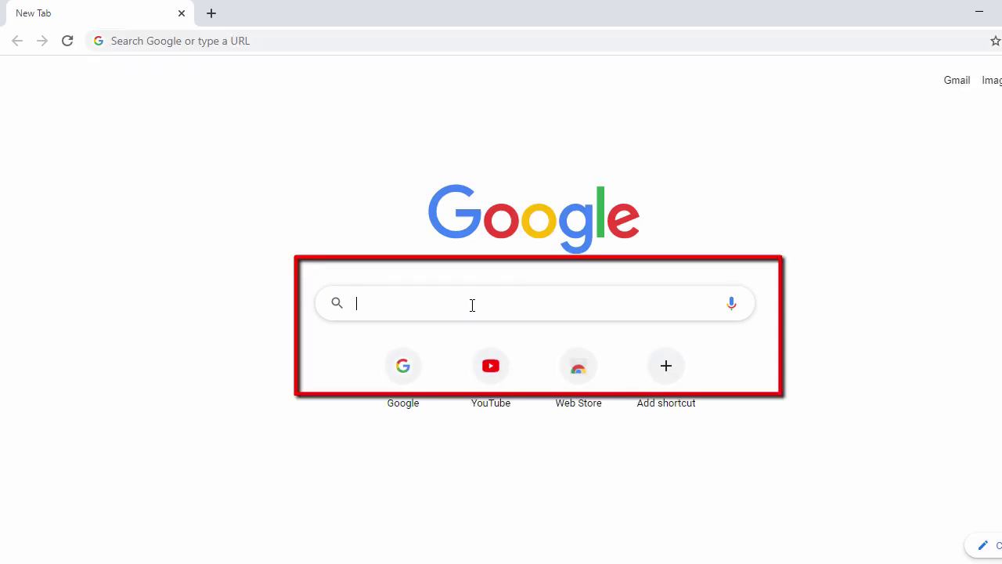
type("trubo ")
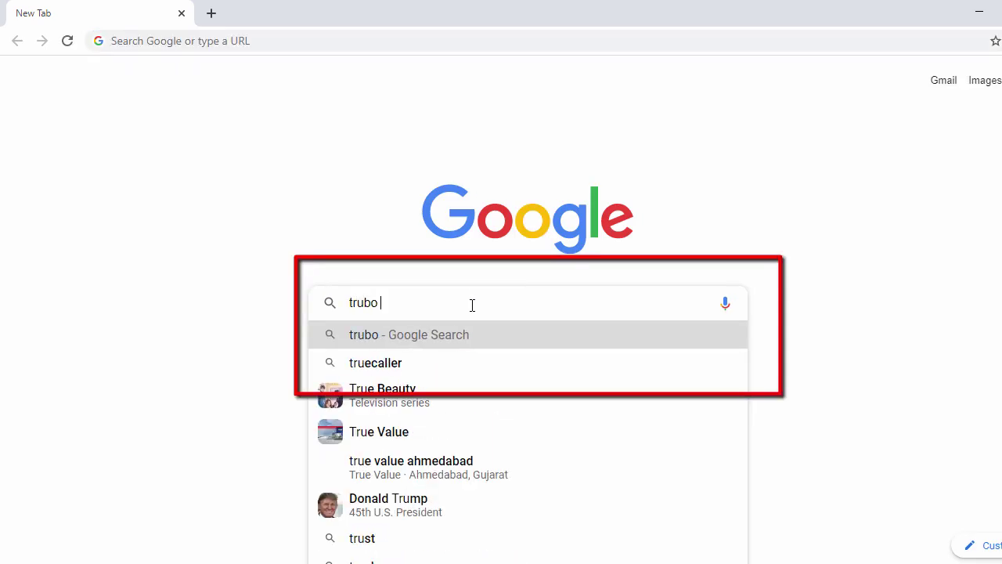
type("c++ ")
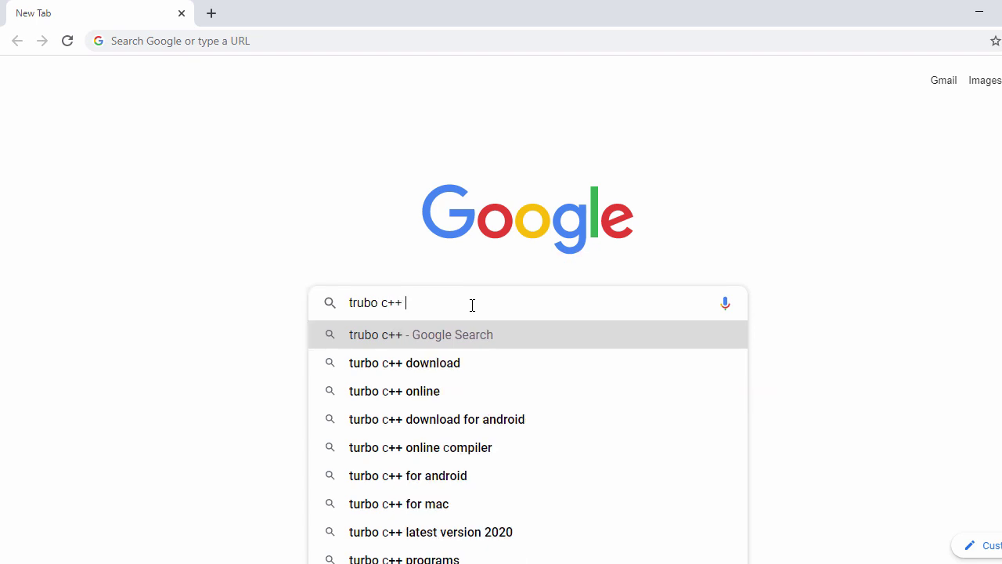
type("do")
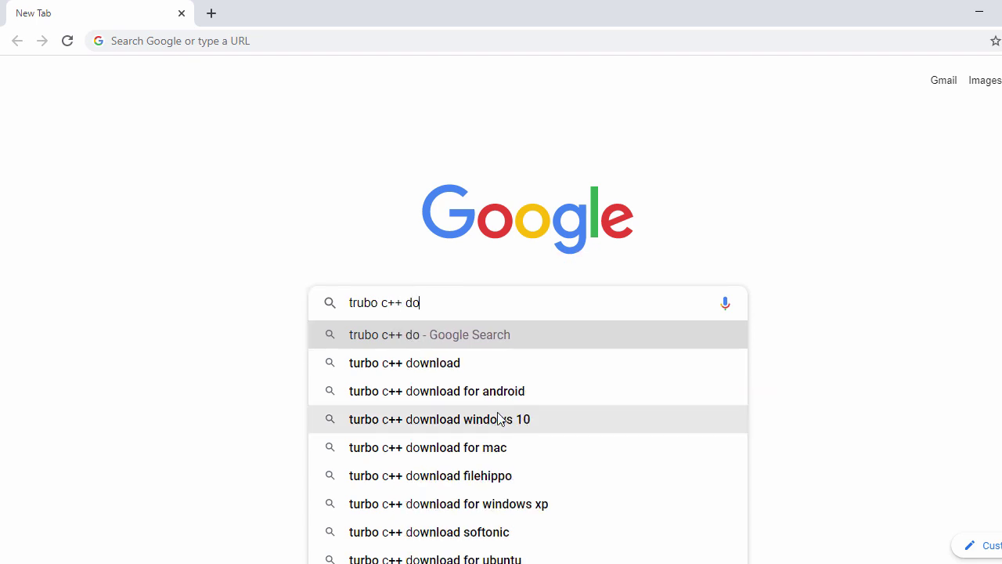
left_click(438, 364)
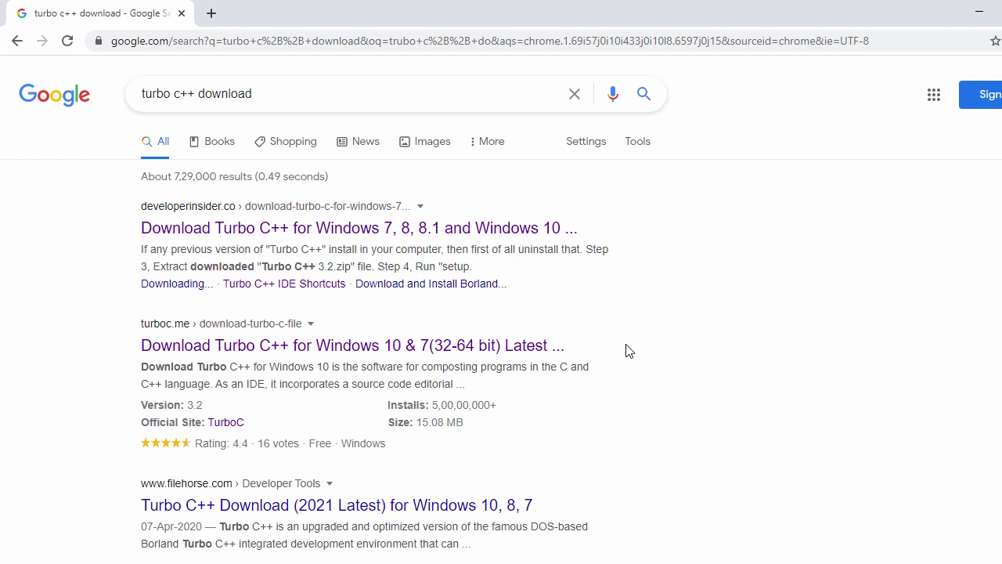
scroll(626, 349, "down", 1)
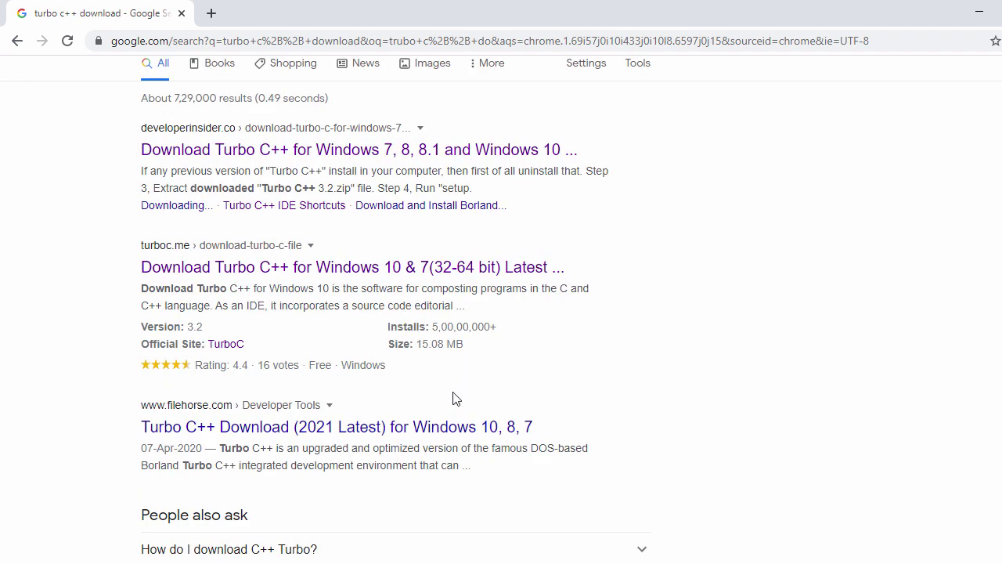
scroll(509, 385, "down", 1)
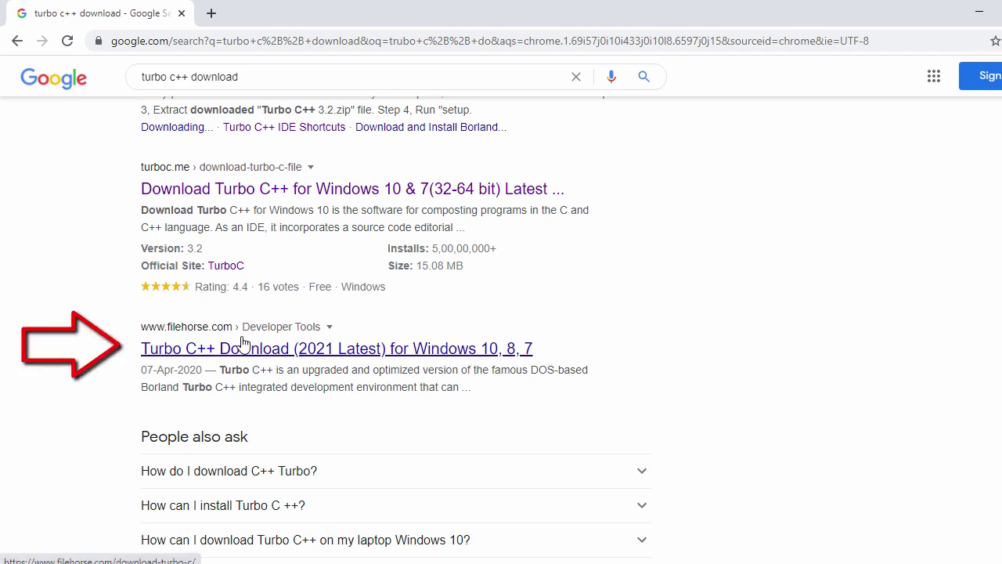
Download the Turbo C++ 3.7.8.9 installer from FileHorse, declining notifications, then minimize Chrome.
left_click(305, 352)
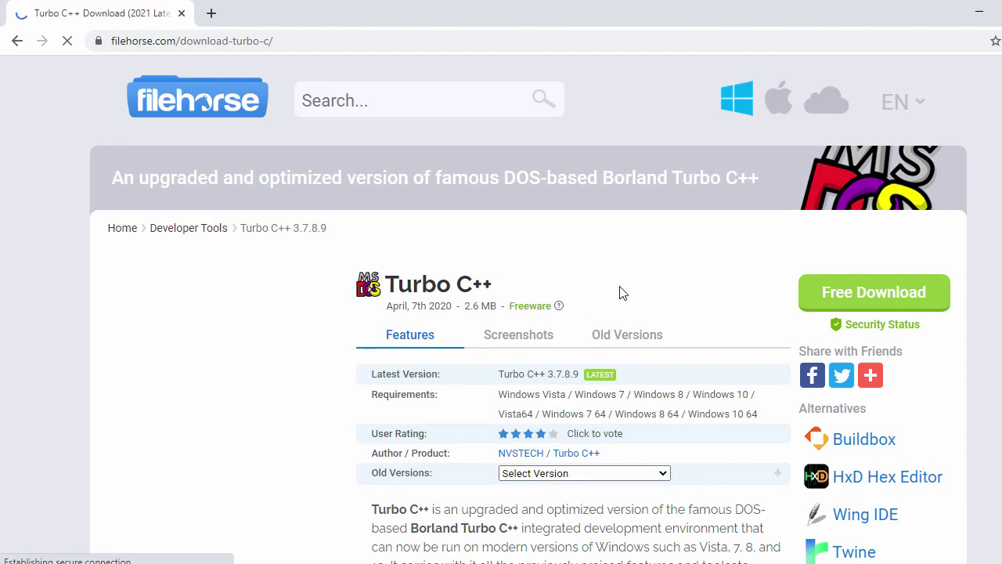
scroll(622, 292, "down", 1)
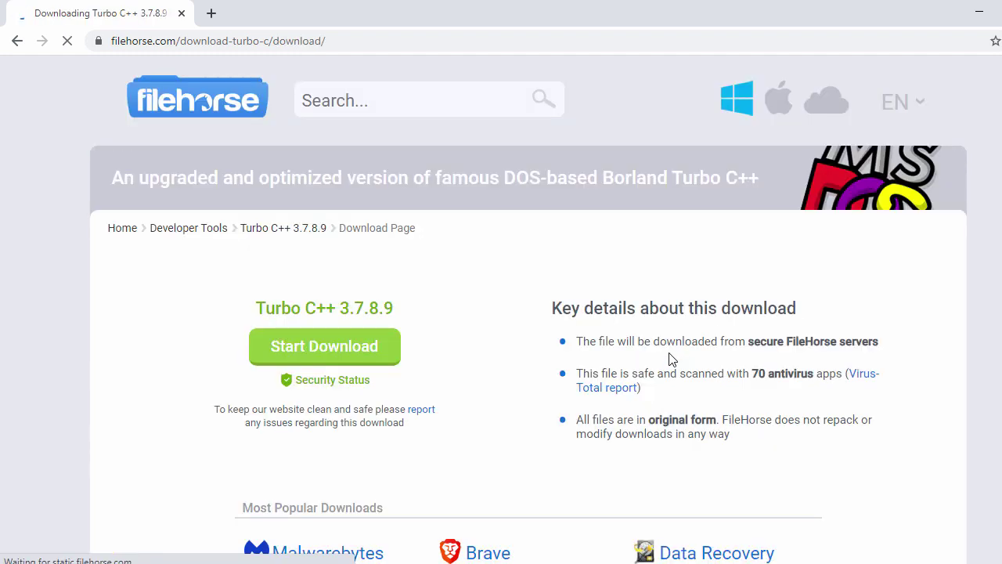
scroll(490, 412, "down", 2)
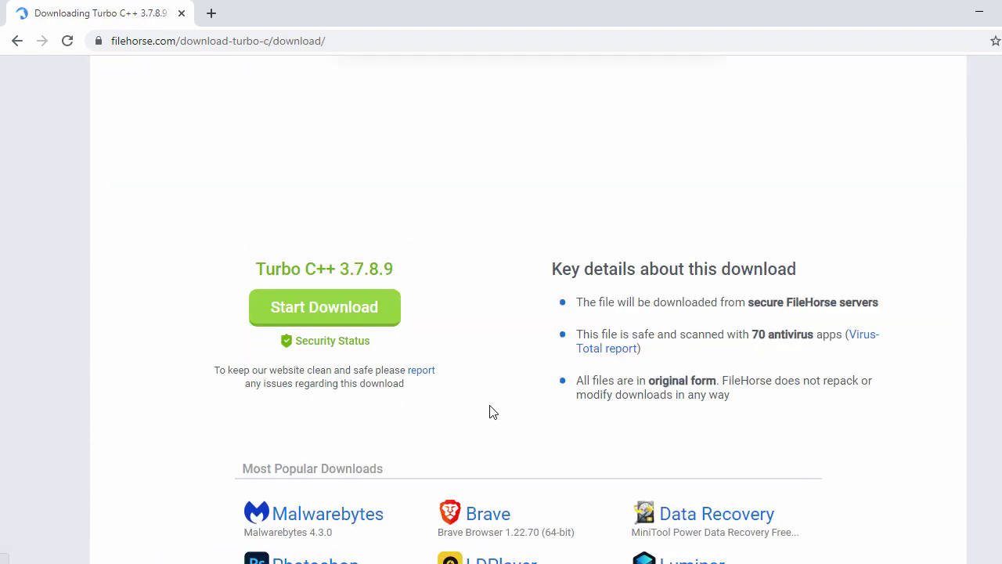
left_click(574, 158)
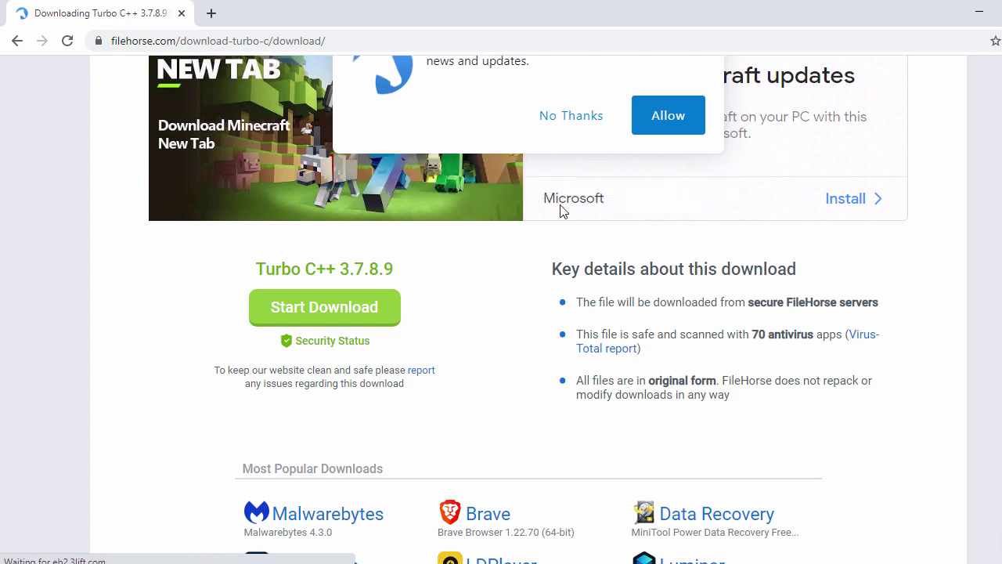
scroll(448, 328, "down", 1)
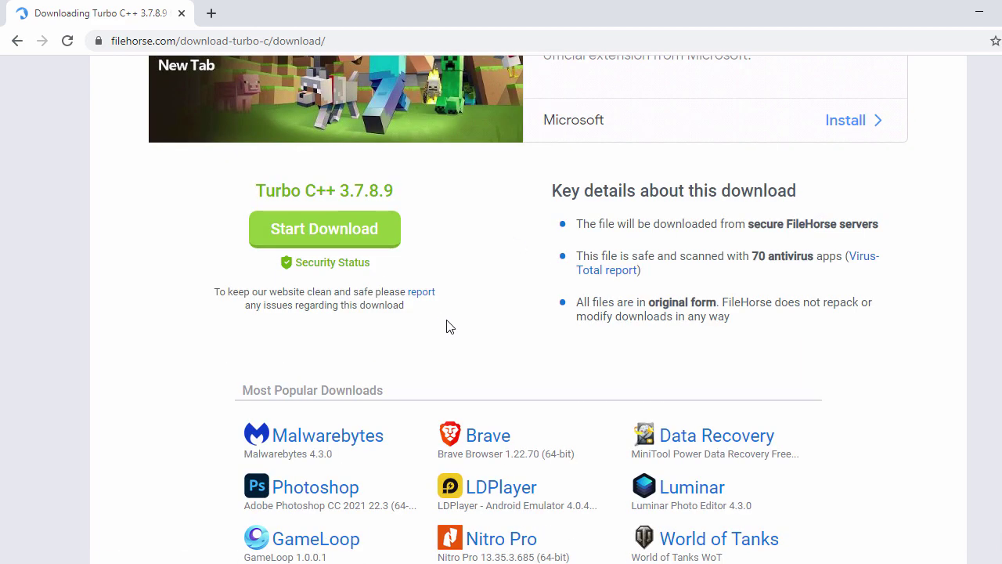
left_click(376, 233)
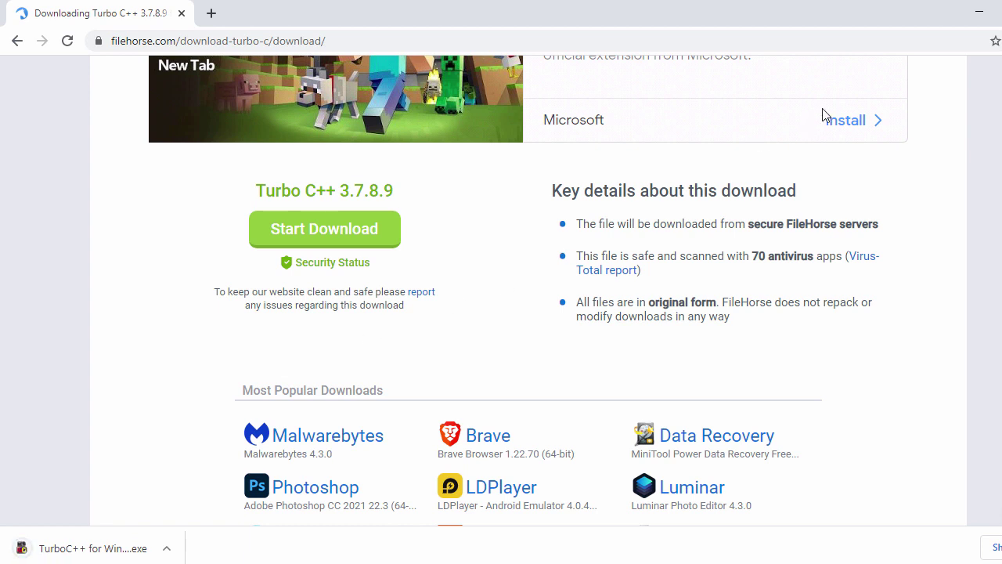
left_click(982, 12)
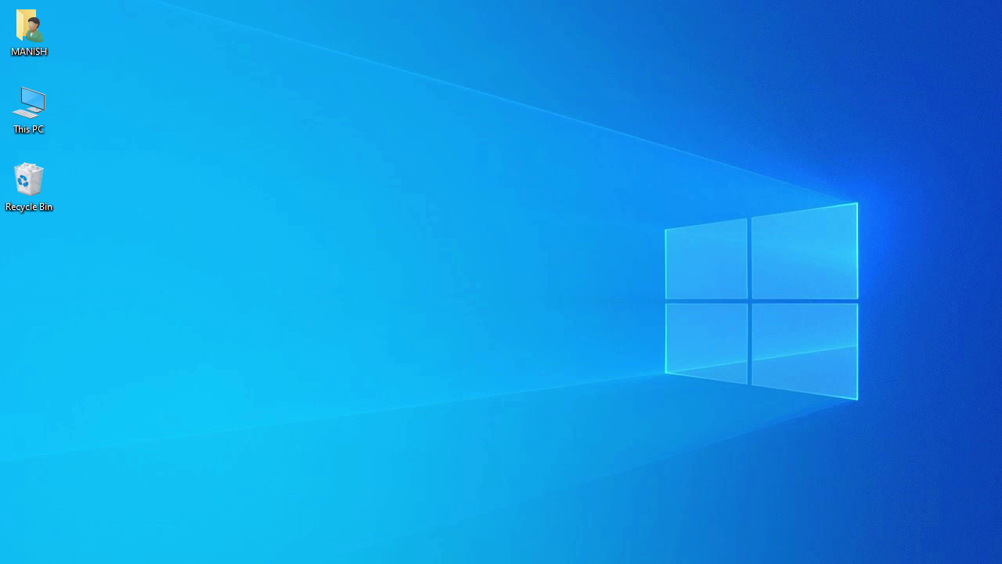
Launch the downloaded TurboC++ installer from the Downloads folder in File Explorer.
key("super+e")
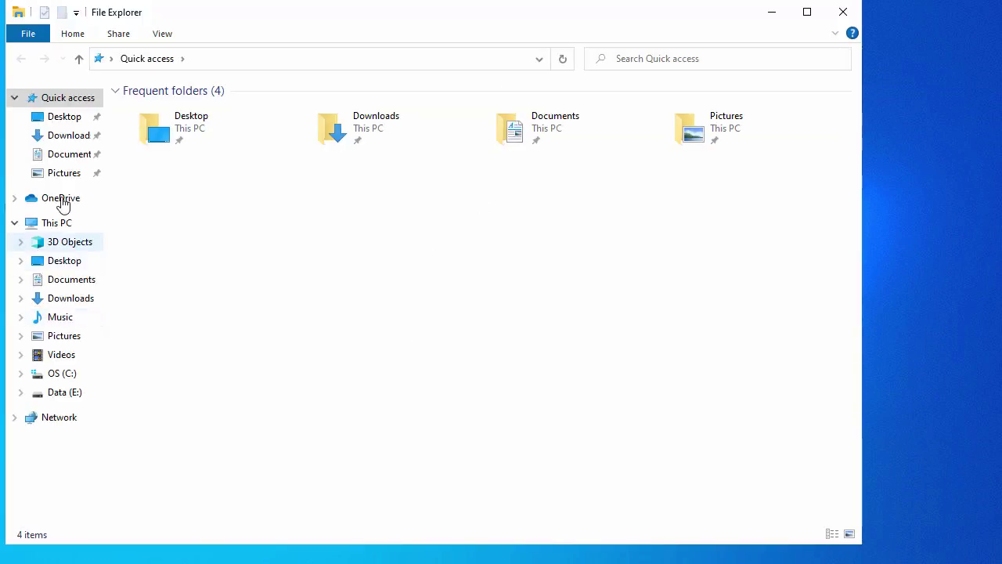
left_click(71, 136)
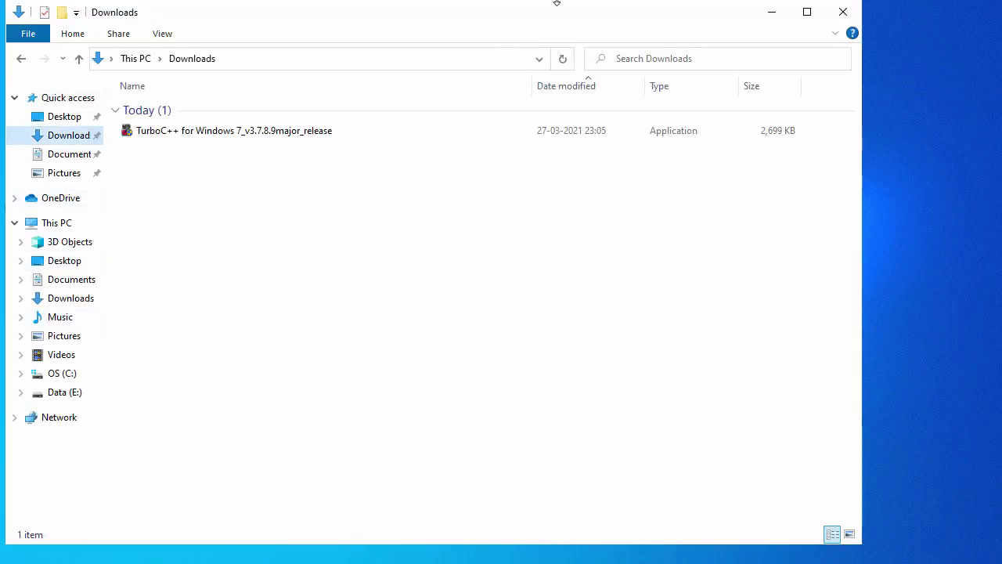
left_click(807, 11)
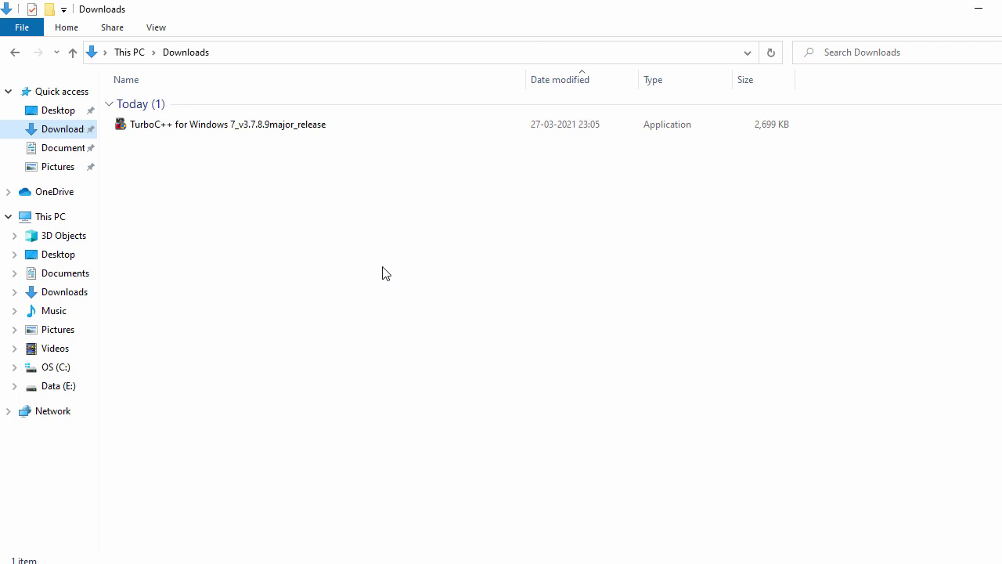
left_click(318, 131)
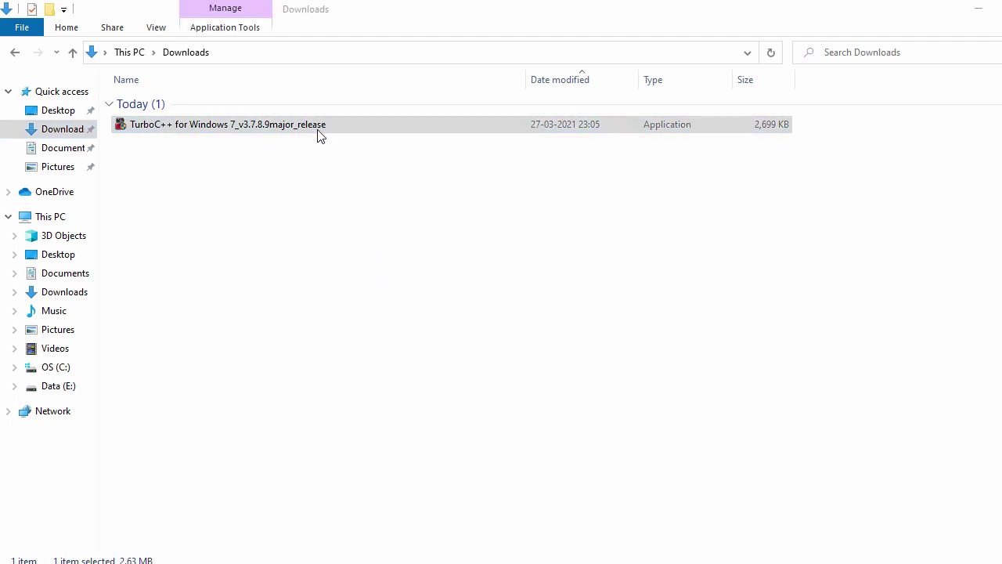
left_click(979, 8)
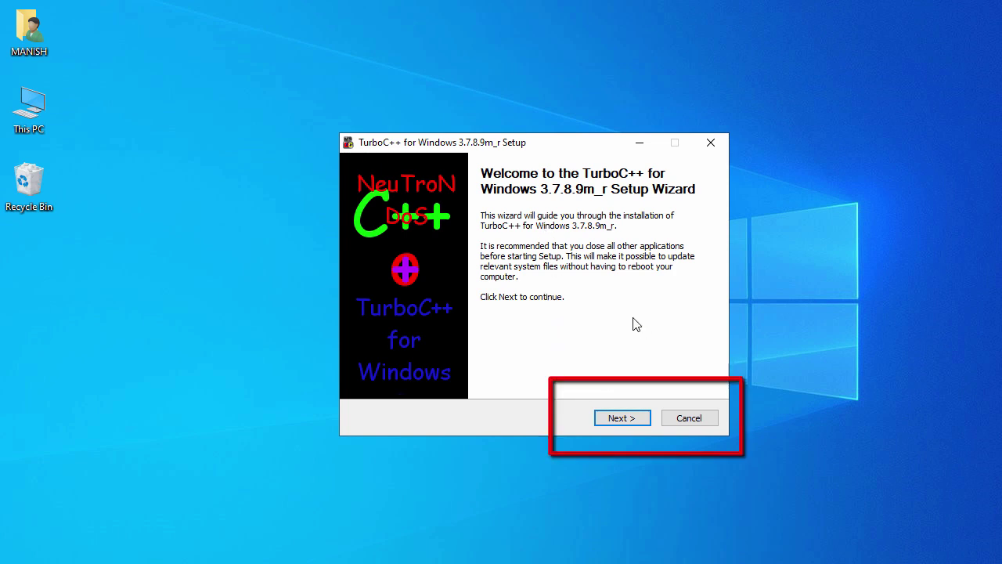
Install TurboC++ 3.7.8.9m_r into C:\TurboC++, unticking Run and Show Readme at finish.
left_click(620, 419)
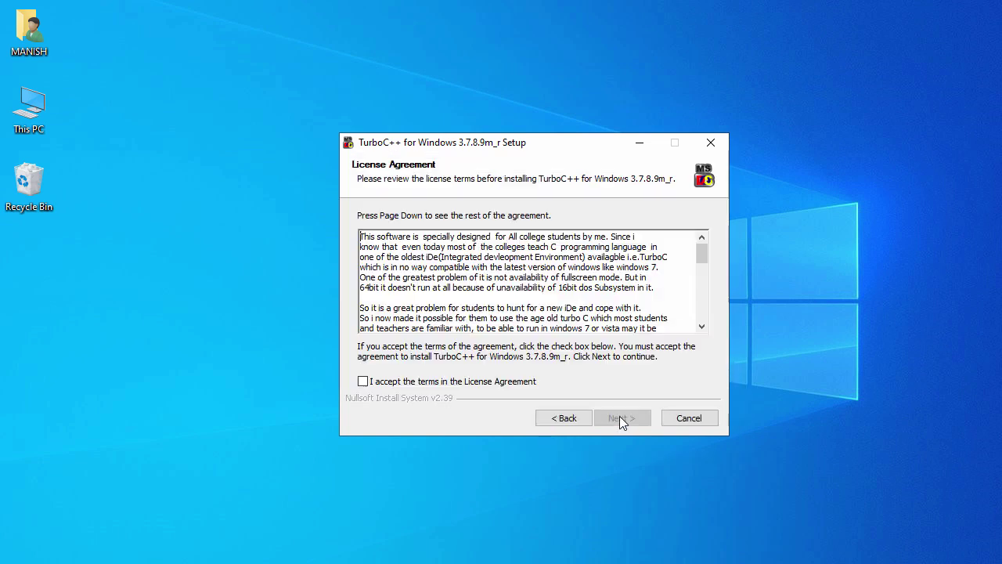
left_click(501, 389)
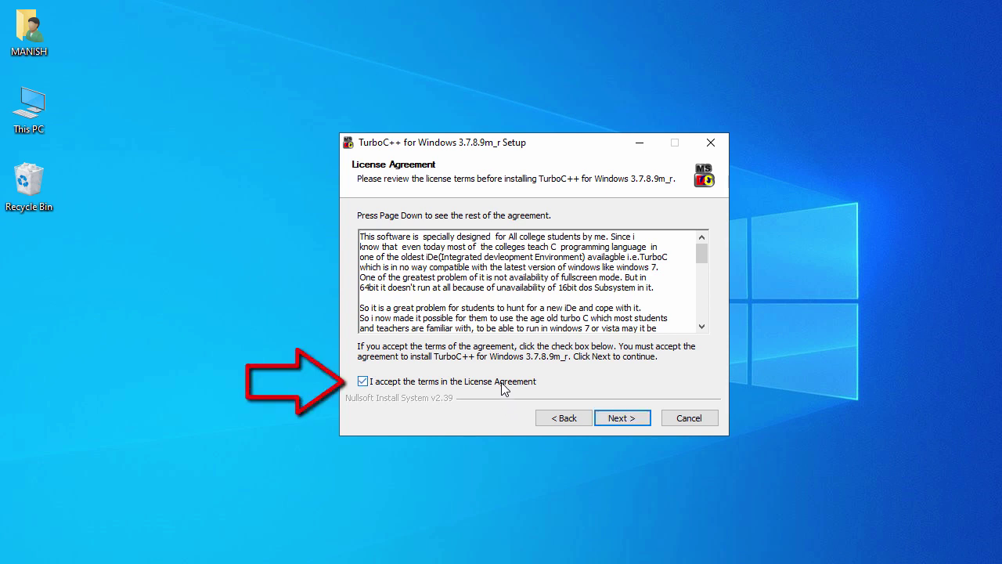
left_click(623, 419)
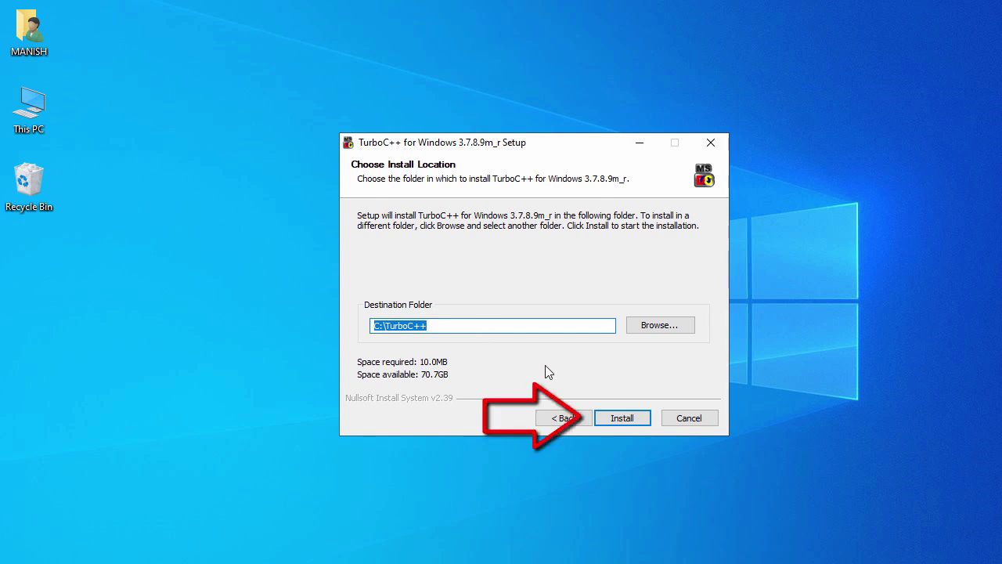
left_click(621, 417)
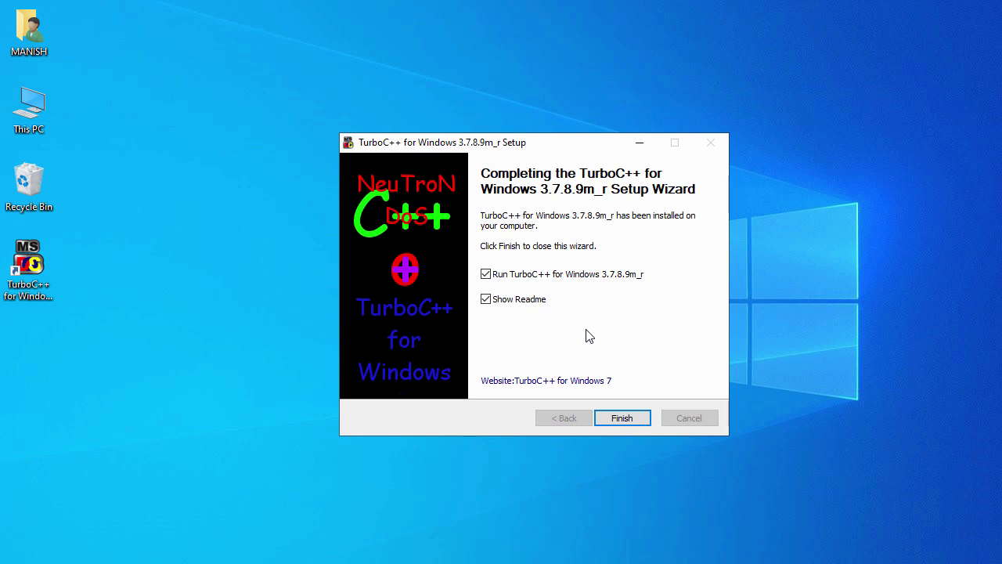
left_click(558, 278)
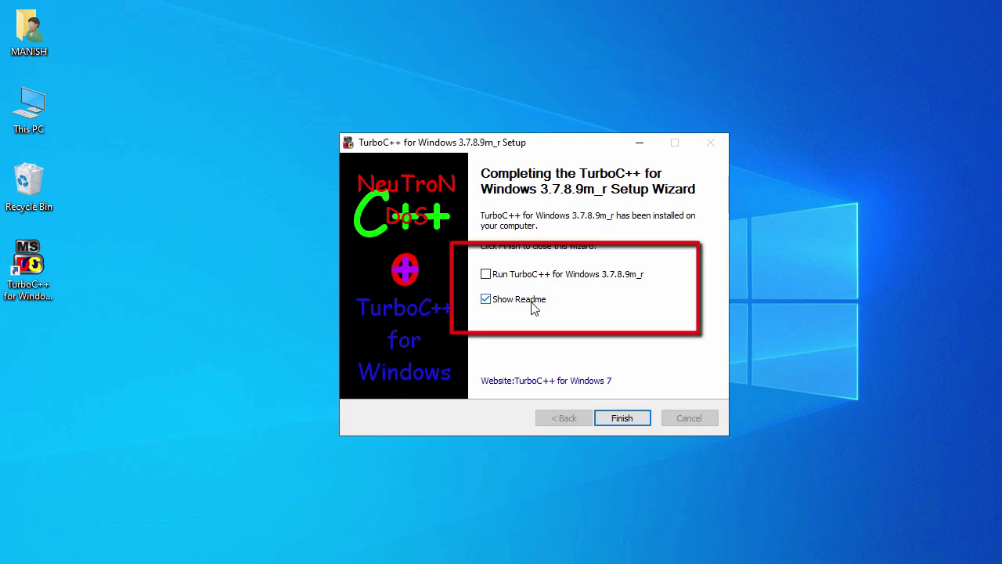
left_click(532, 305)
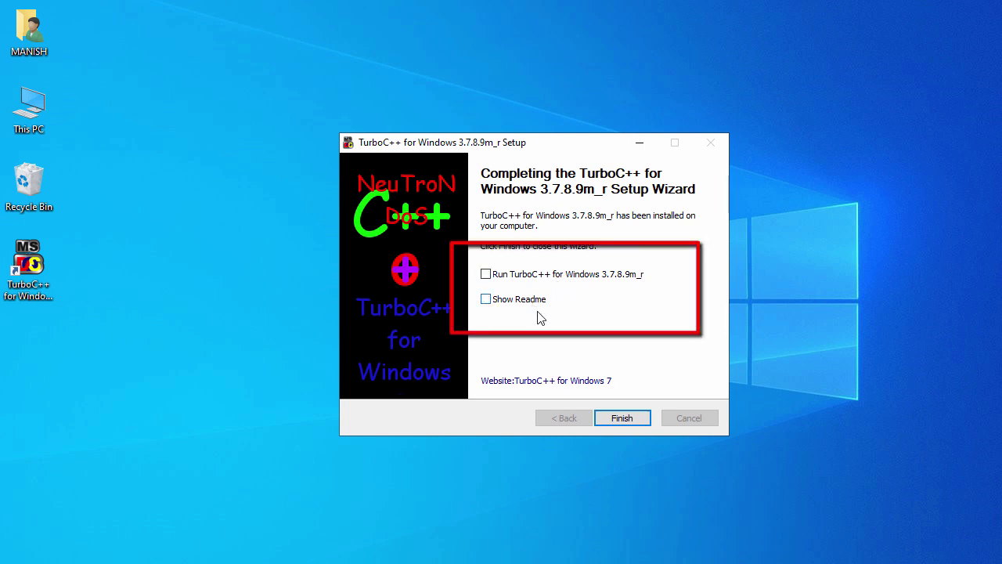
left_click(619, 421)
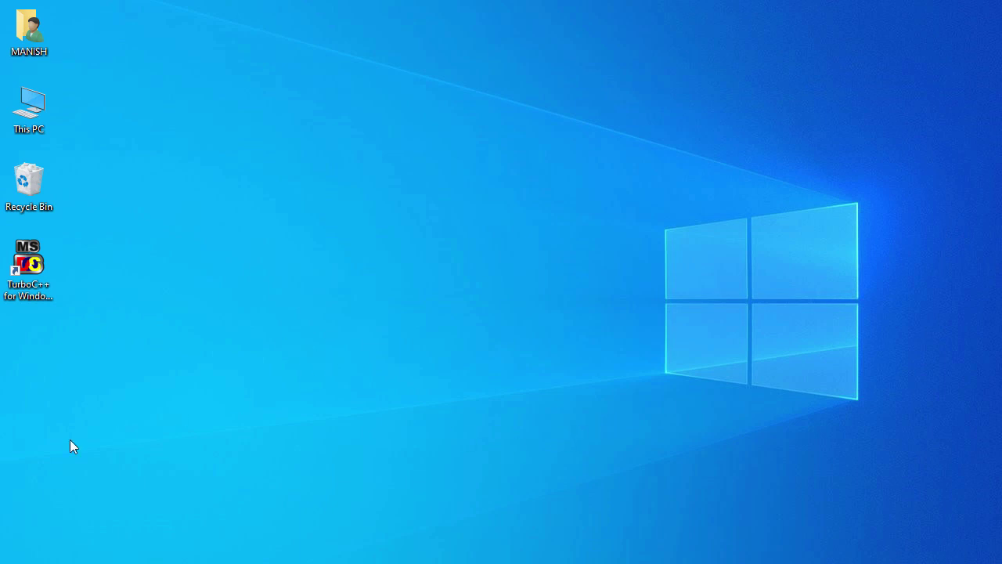
Start TurboC++ from the desktop shortcut and create a blank NONAME00.CPP file.
double_click(35, 273)
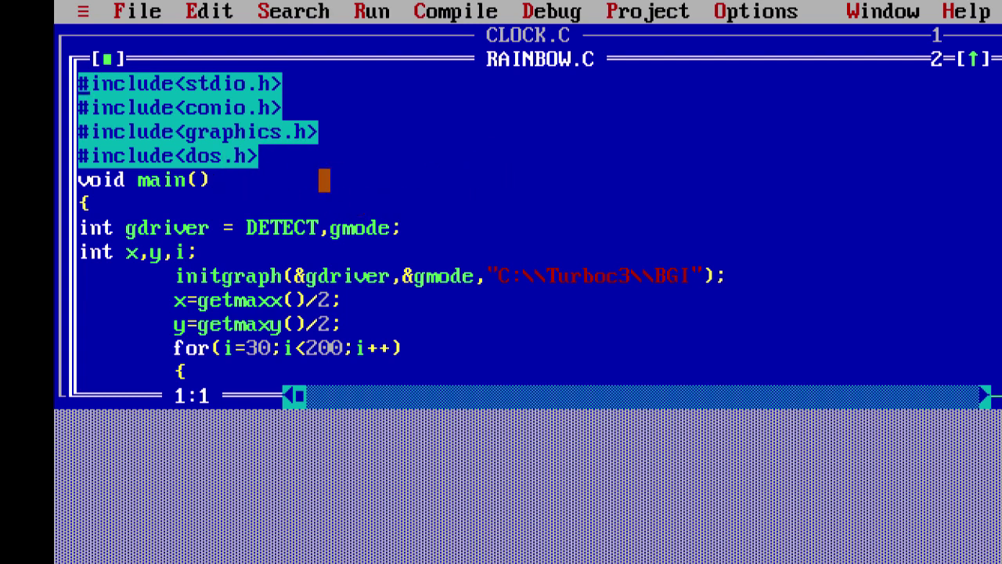
left_click(130, 11)
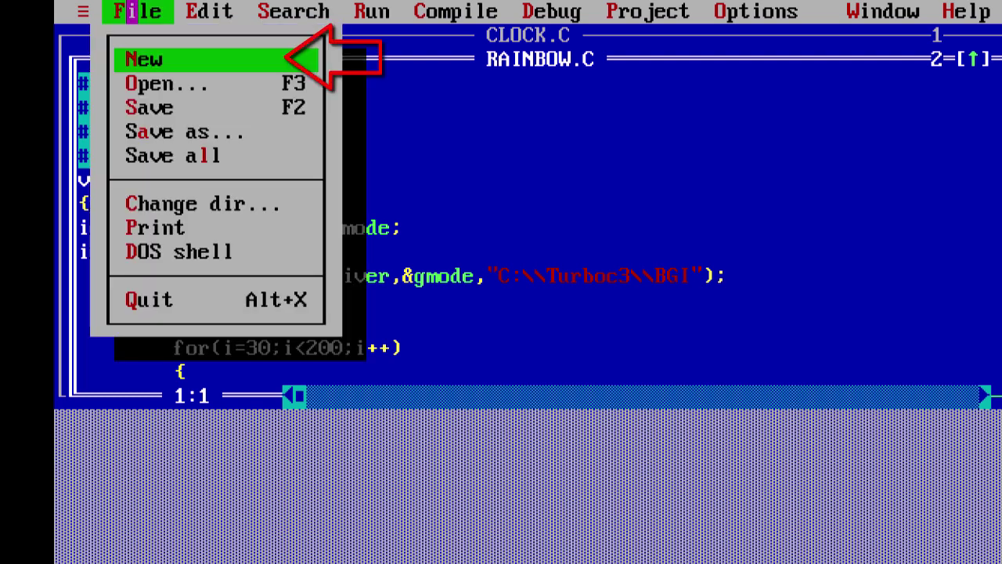
left_click(131, 59)
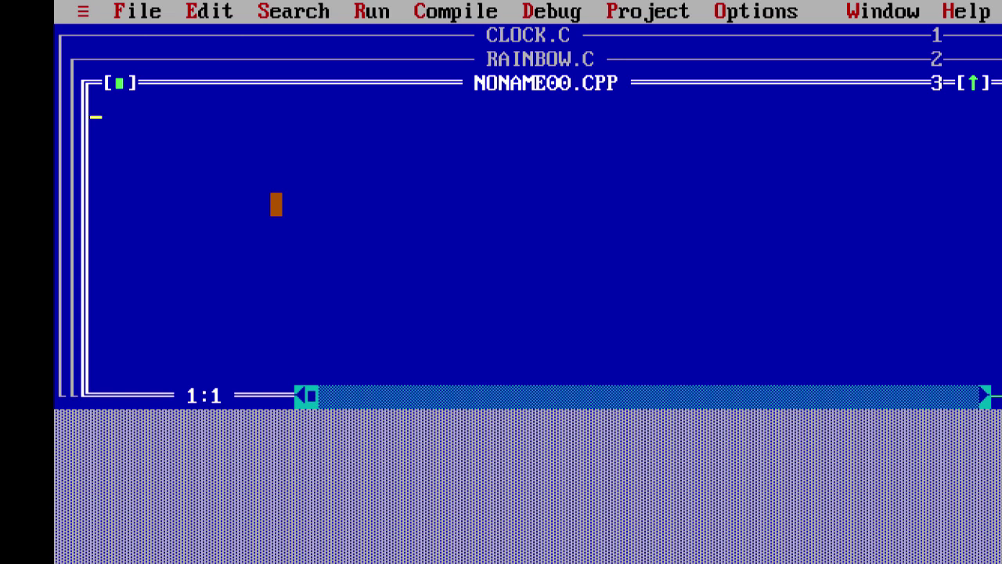
Zoom the editor to full screen and write #include<stdio.h> on the first line.
key("F5")
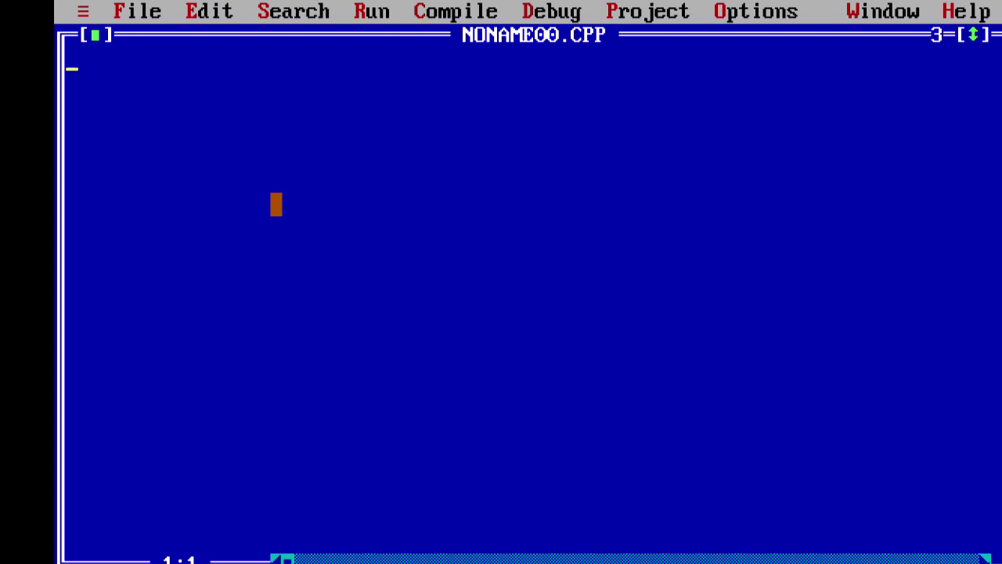
type("#in")
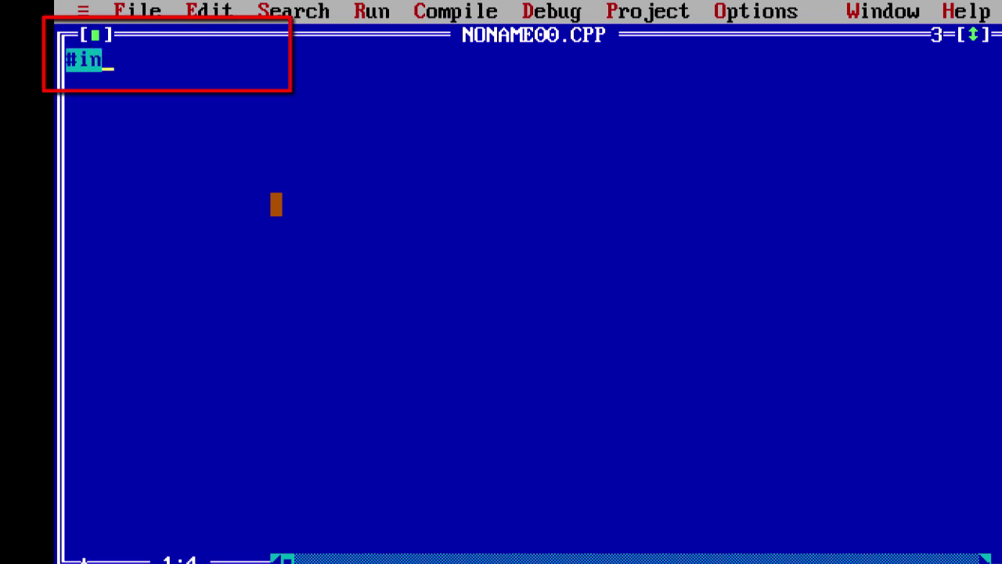
type("clude")
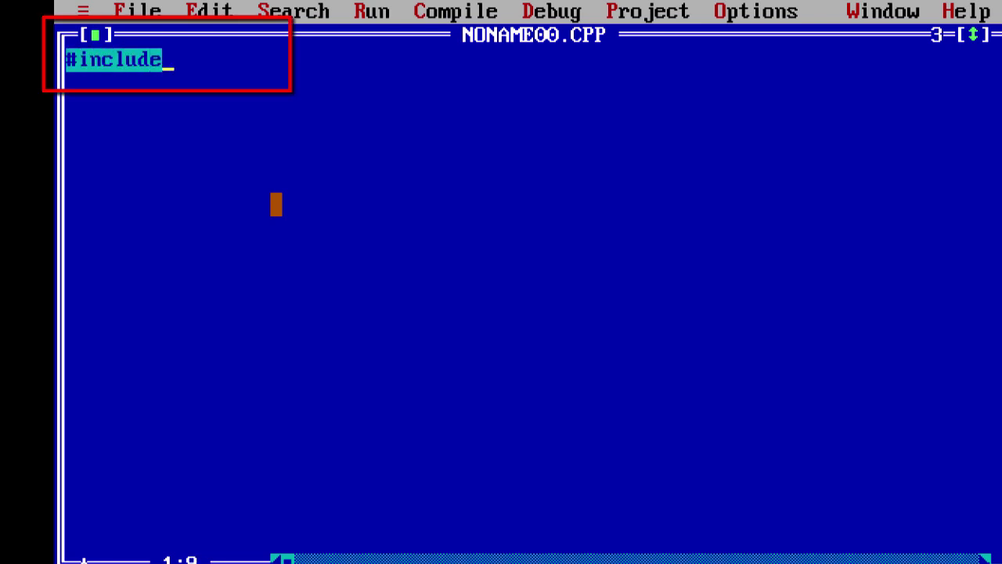
type("<s")
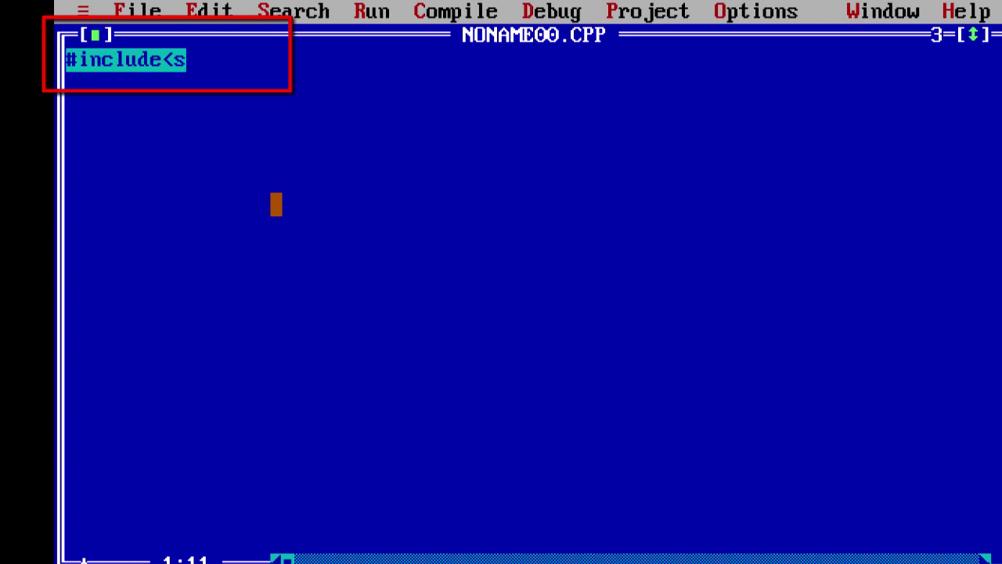
type("tdi")
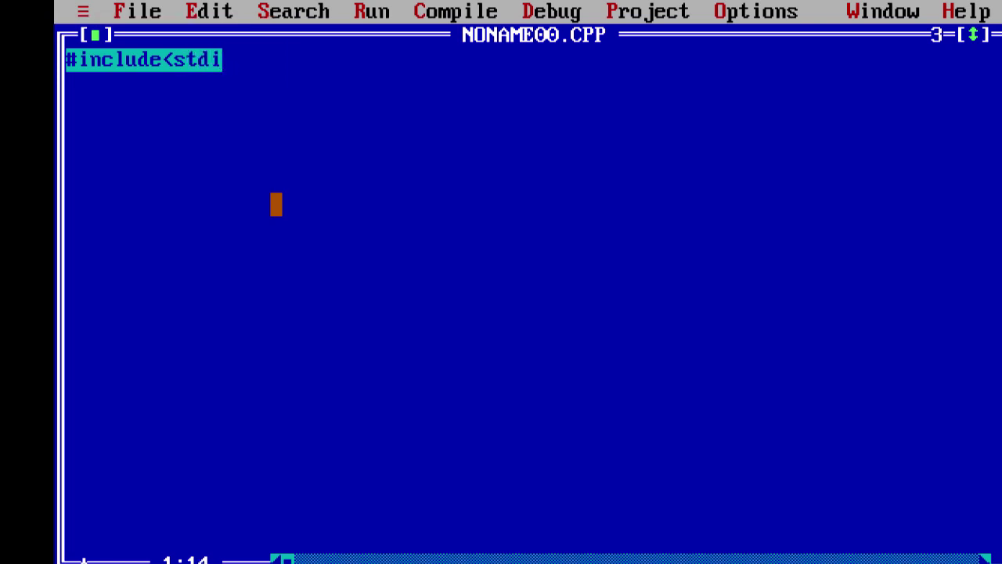
type("o.h>")
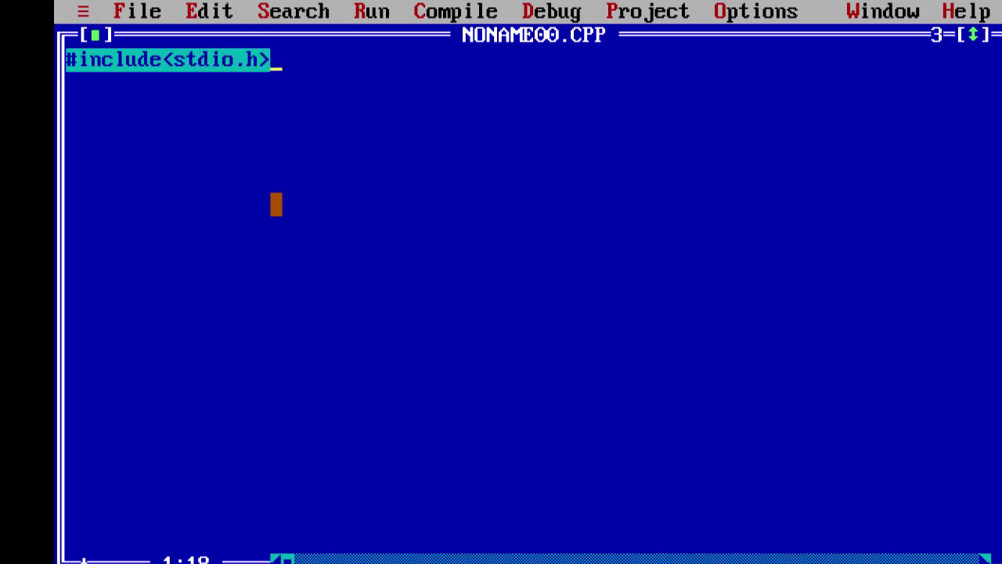
key("Return")
Add a void main() function with its opening and closing braces.
type("void main")
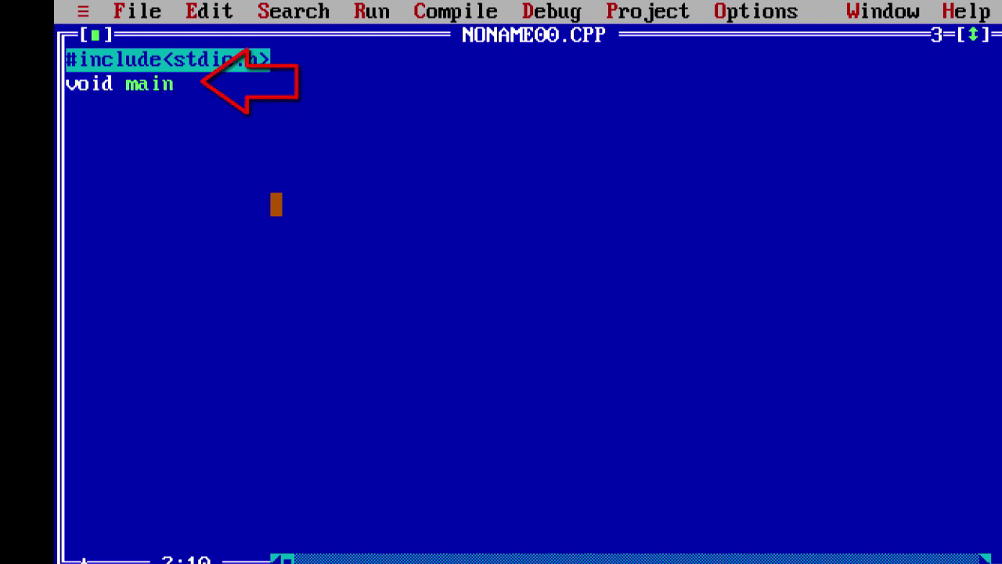
type("()")
key("Return")
type("{")
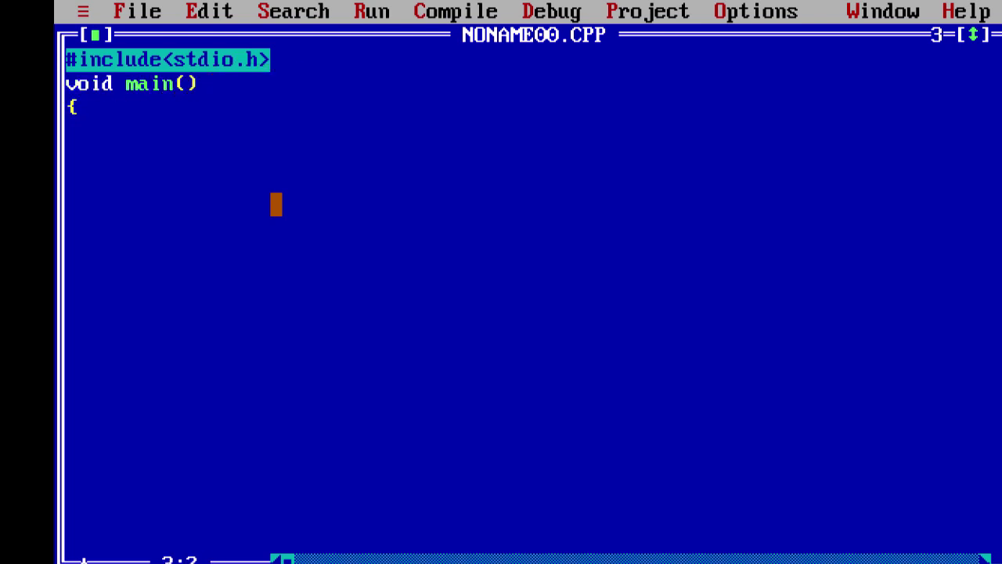
key("Return")
key("Return")
type("}")
key("Up")
key("Up")
Fill main's body with printf("Welcome to C"); followed by getch();.
key("Return")
key("Tab")
type("print")
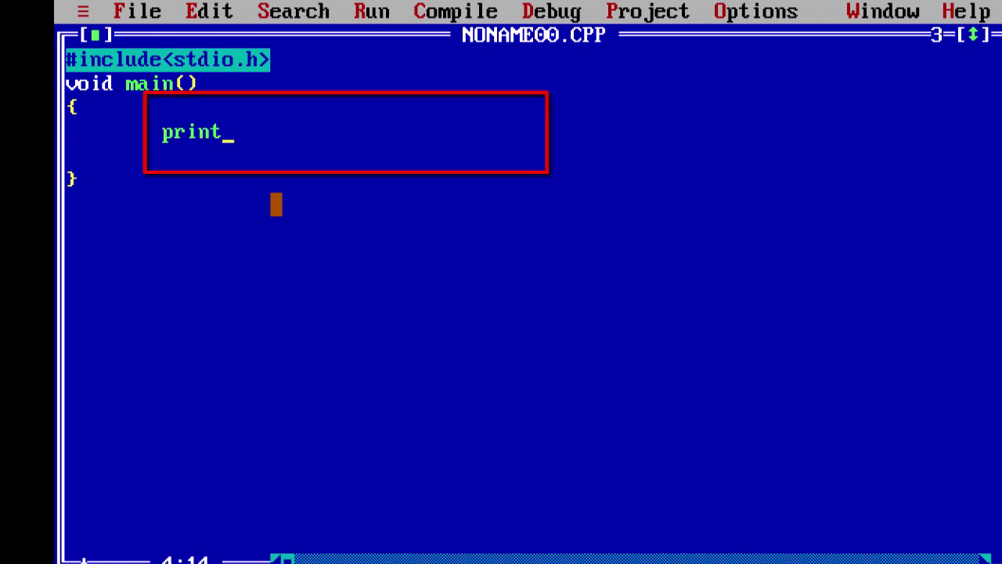
type("f(\"Welc")
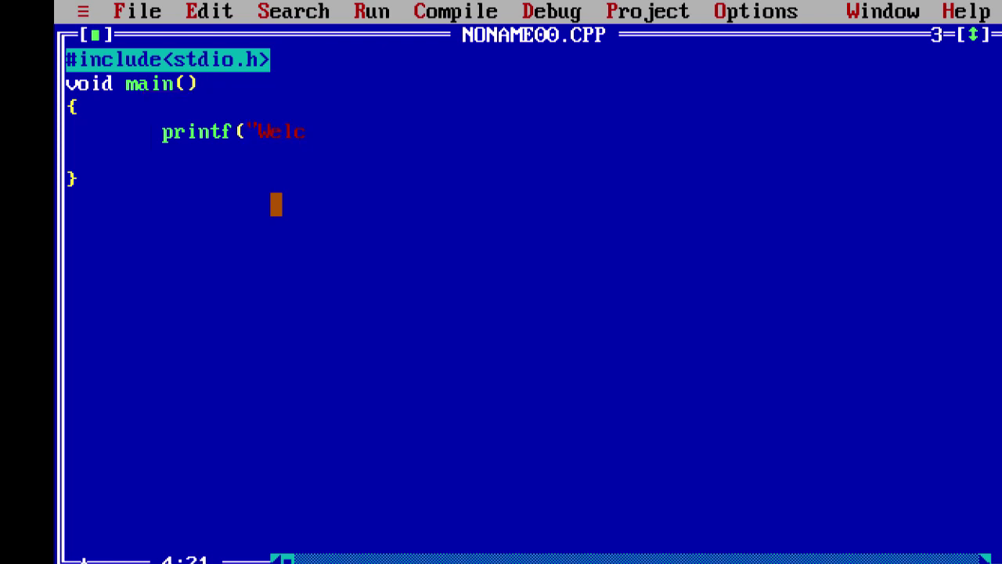
type("ome to C")
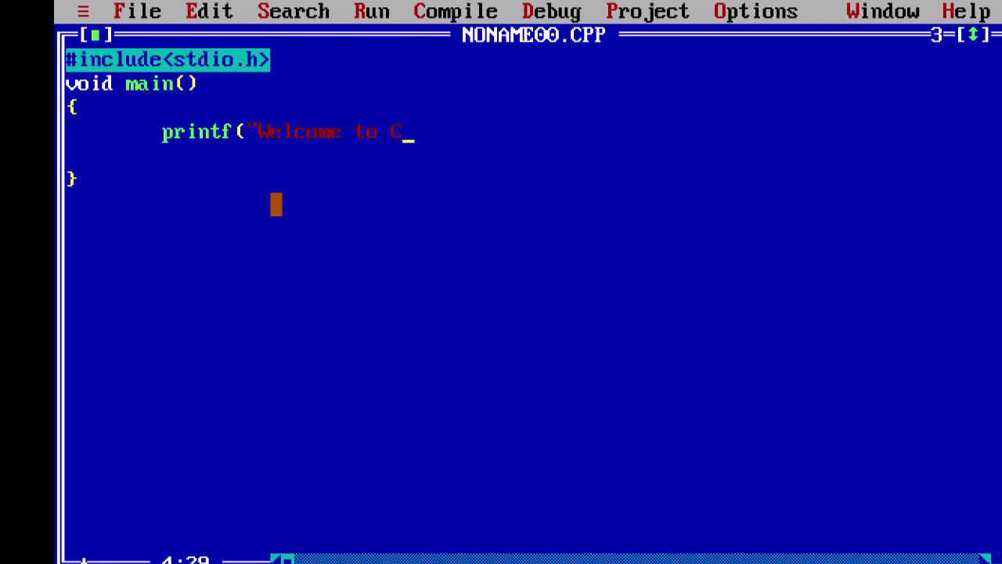
type(")")
key("BackSpace")
type("\");")
key("Return")
type("getch")
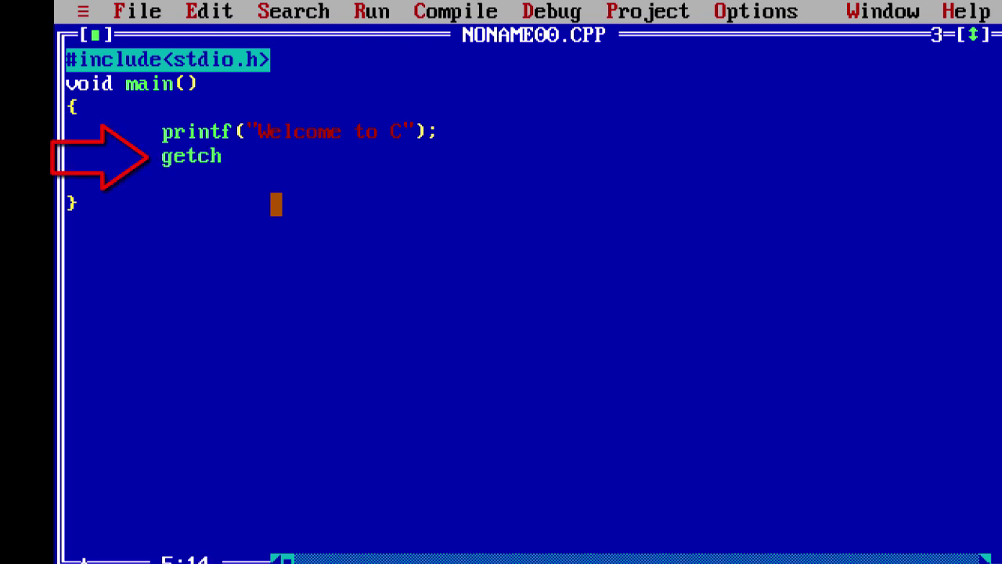
type("();")
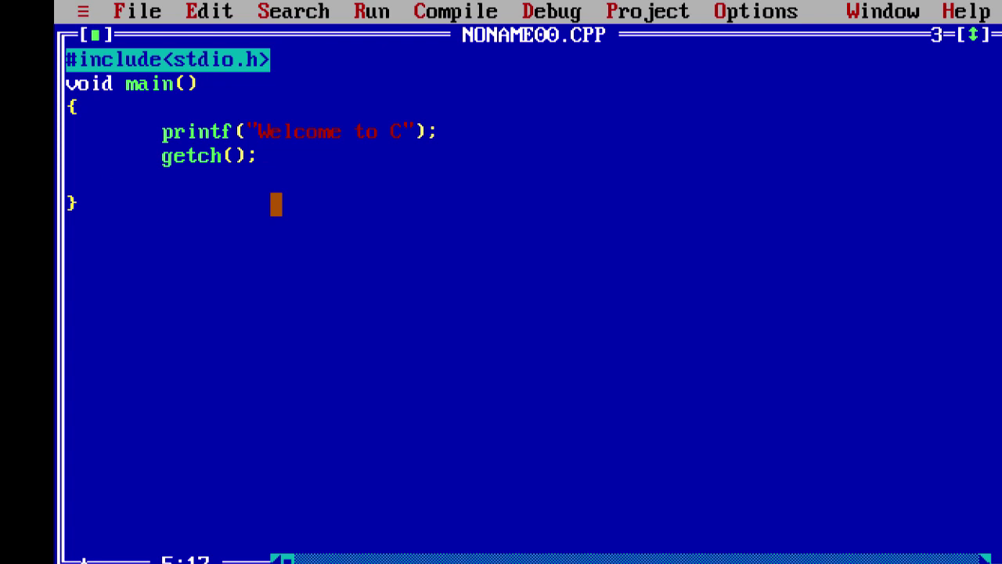
Save the program as SAMPLE.C in C:\TURBOC3\BIN instead of NONAME00.CPP.
left_click(156, 11)
left_click(131, 108)
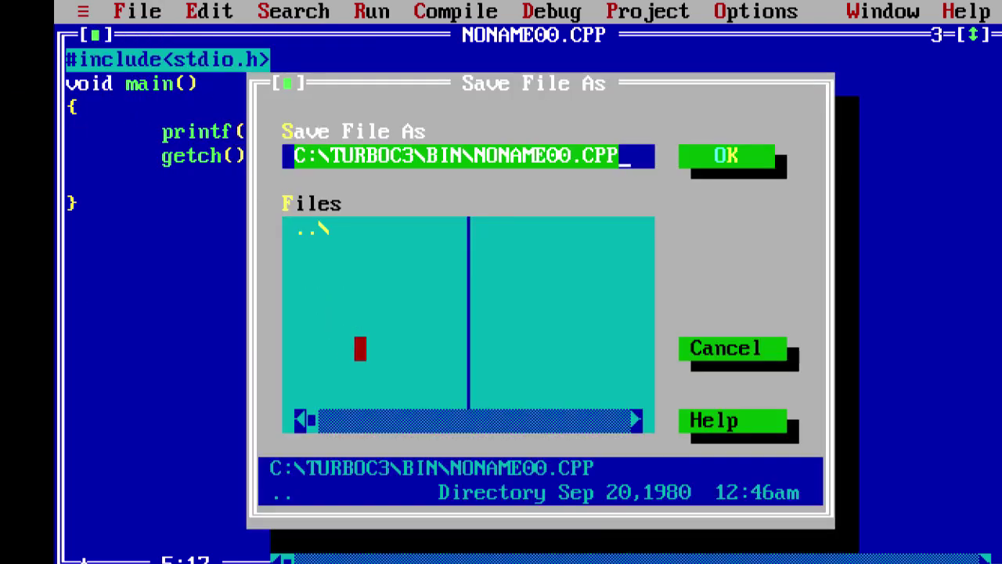
key("End")
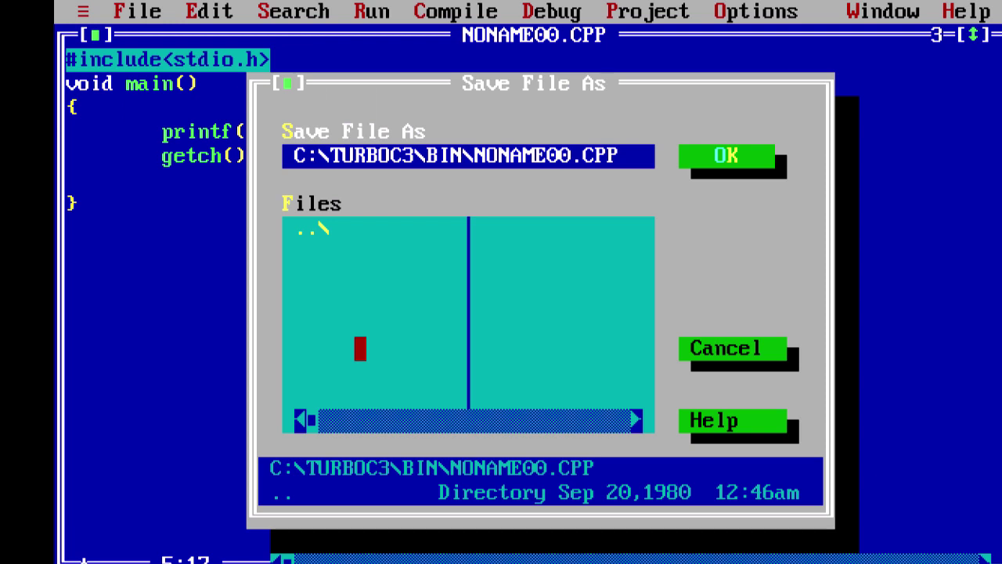
key("Left")
key("Left")
key("Left")
key("Left")
key("Left")
key("Delete")
key("BackSpace")
key("BackSpace")
key("BackSpace")
key("BackSpace")
key("BackSpace")
key("BackSpace")
key("BackSpace")
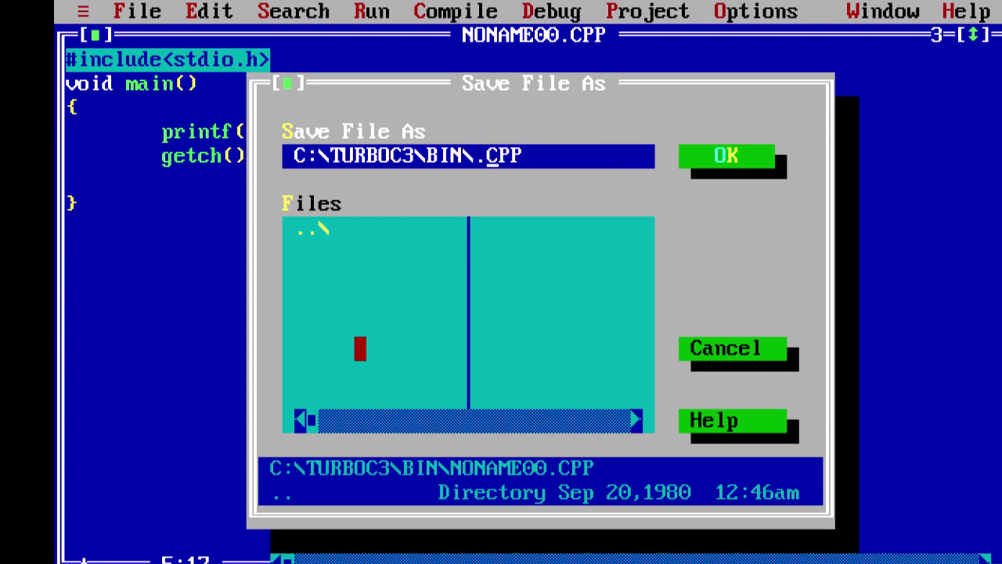
type("SAMP")
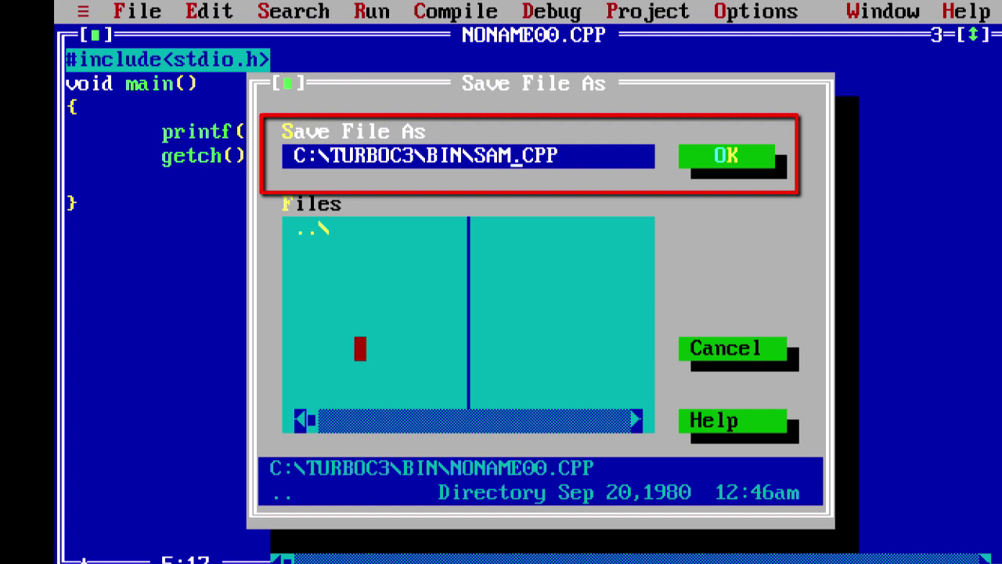
type("LE")
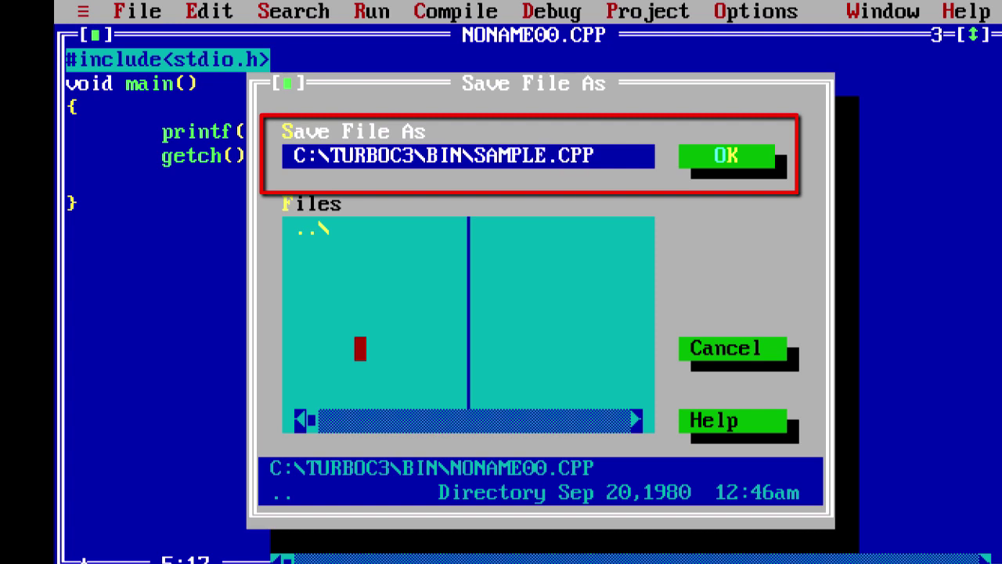
key("End")
key("BackSpace")
key("BackSpace")
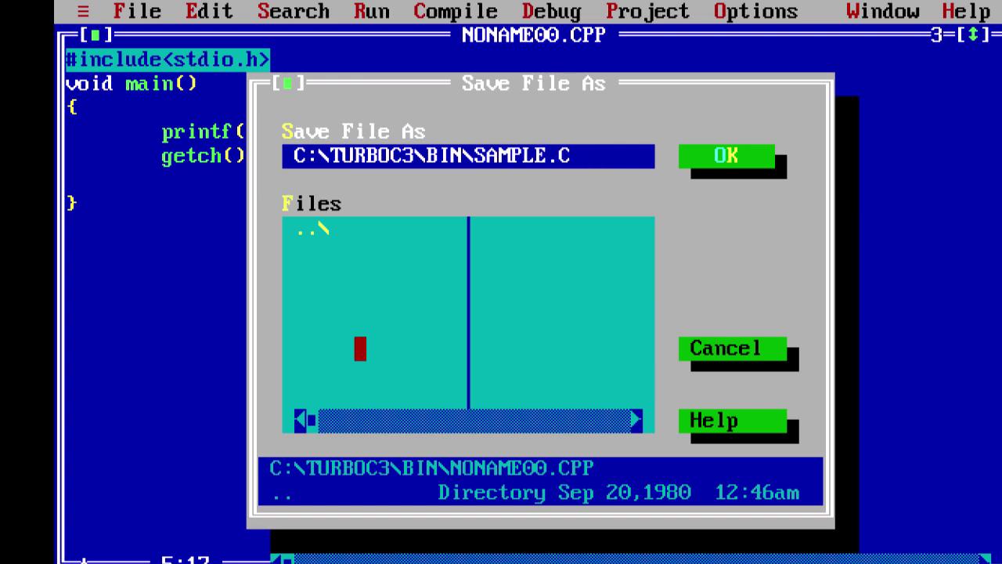
left_click(732, 156)
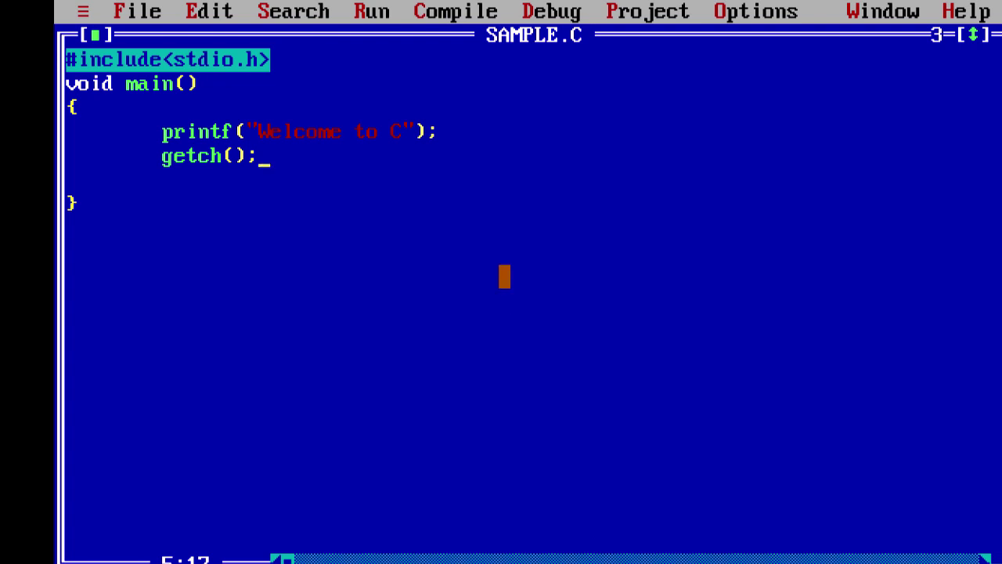
Compile SAMPLE.C with 0 warnings and 0 errors and dismiss the success report.
left_click(455, 11)
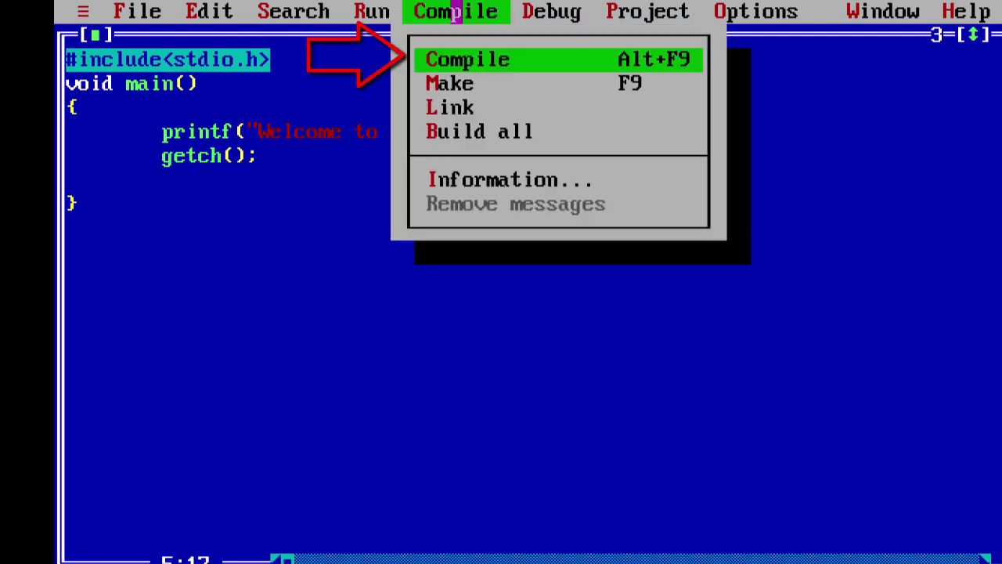
left_click(443, 59)
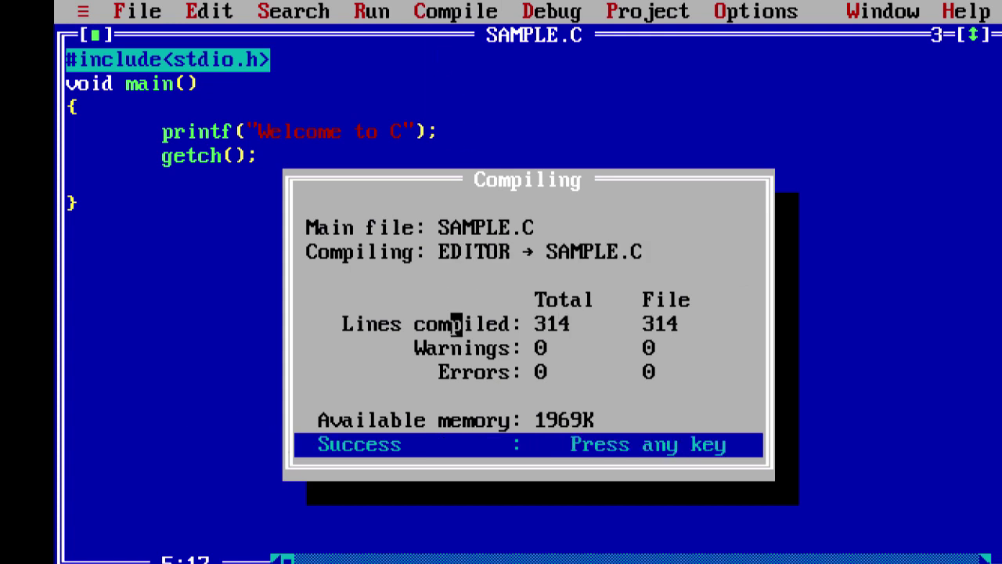
key("Return")
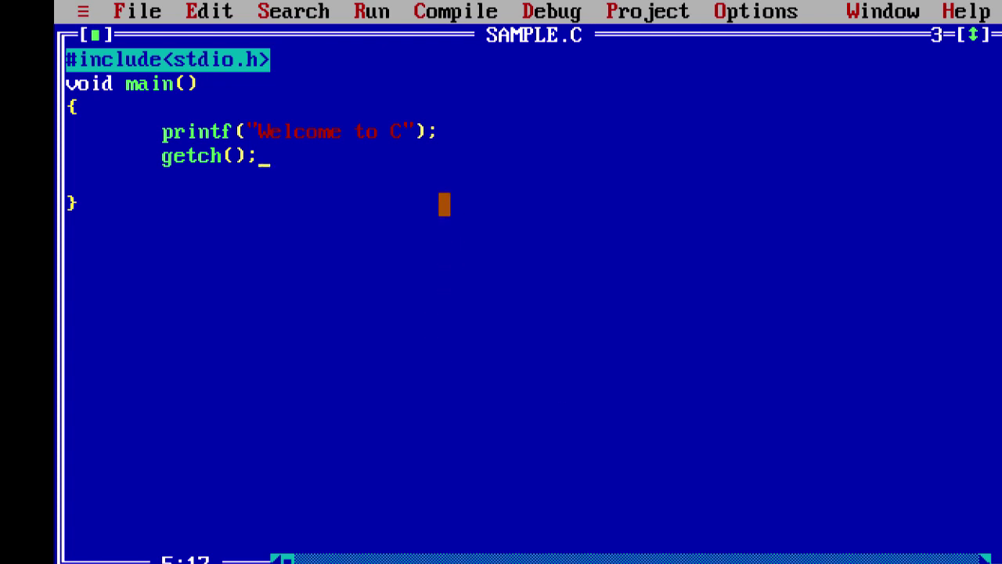
Run the program and view its "Welcome to C" output screen.
left_click(371, 11)
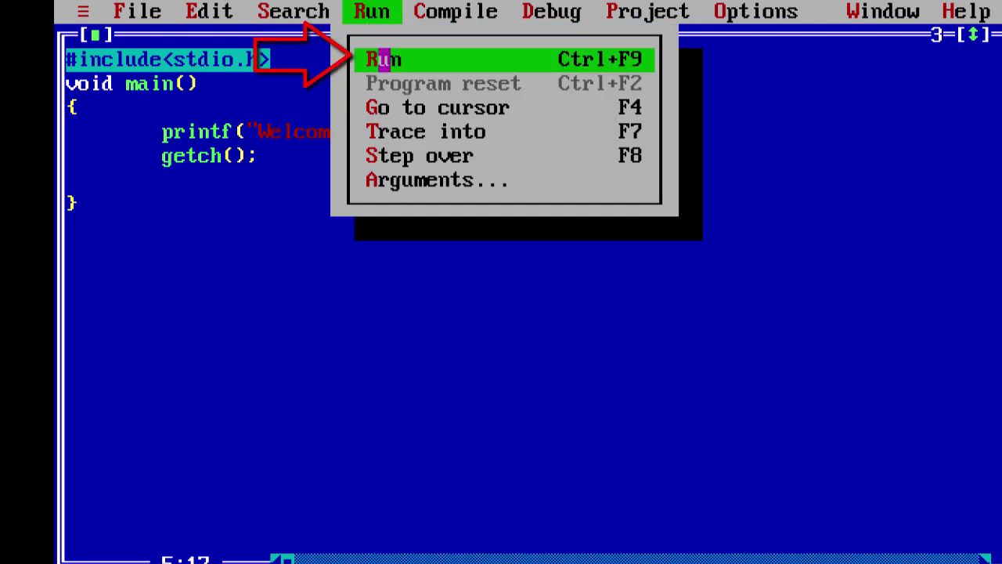
left_click(383, 60)
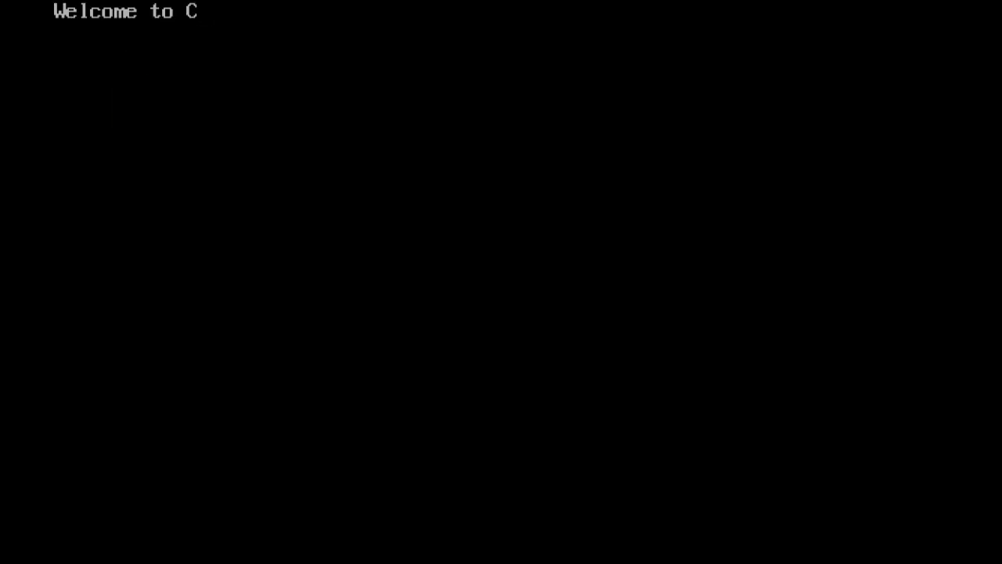
key("Return")
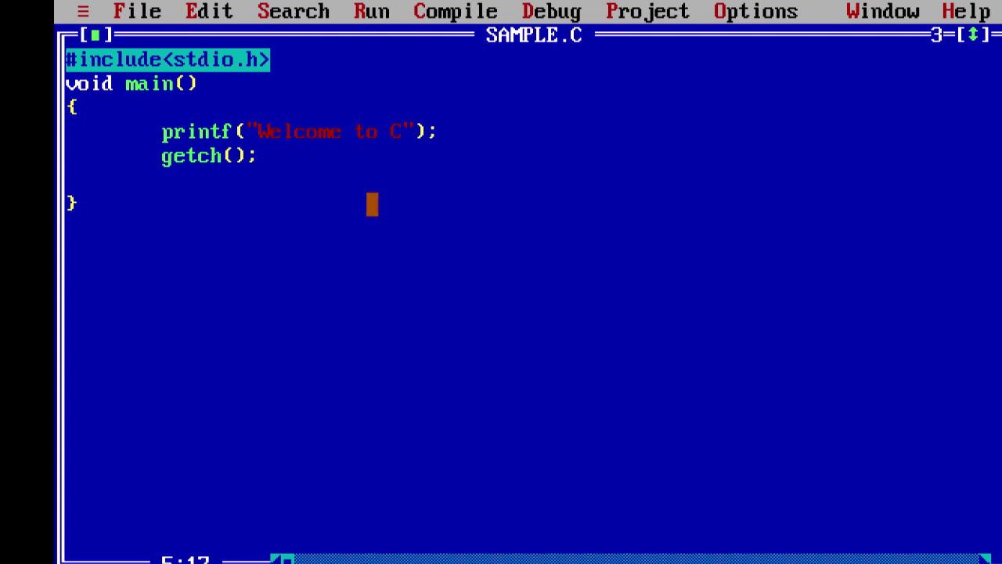
Restore the editor size, show the Output window, then close it and SAMPLE.C.
key("alt+F3")
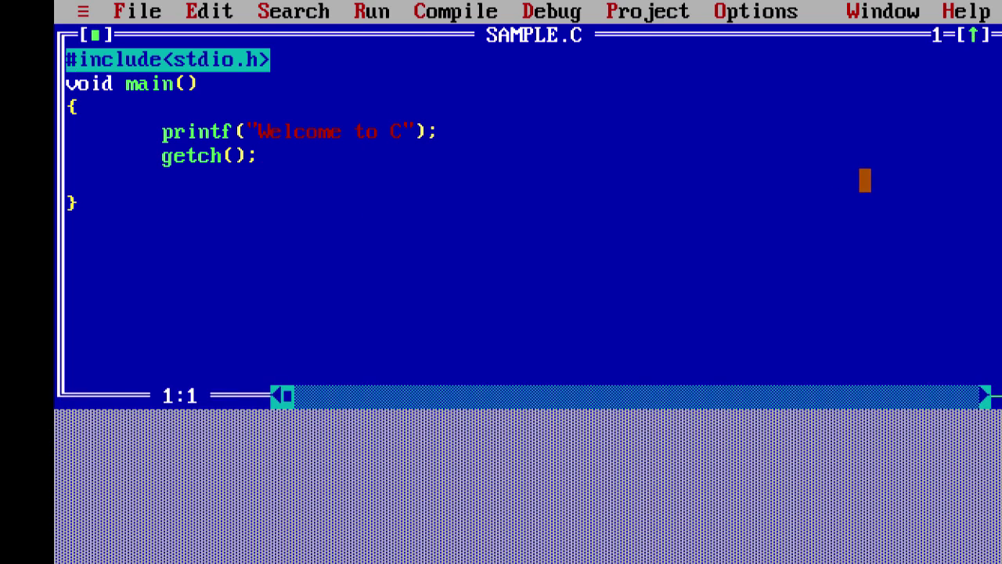
left_click(876, 11)
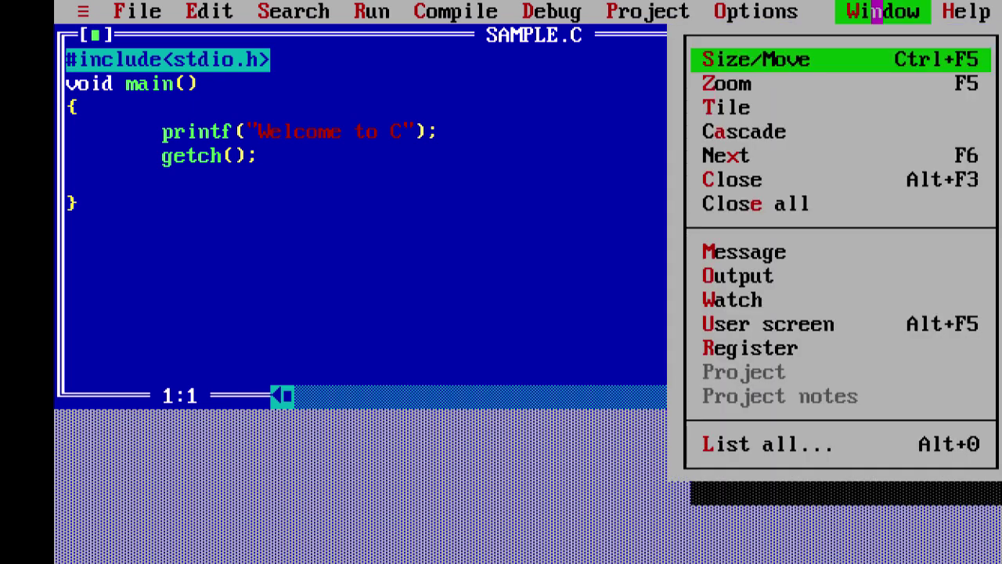
left_click(733, 275)
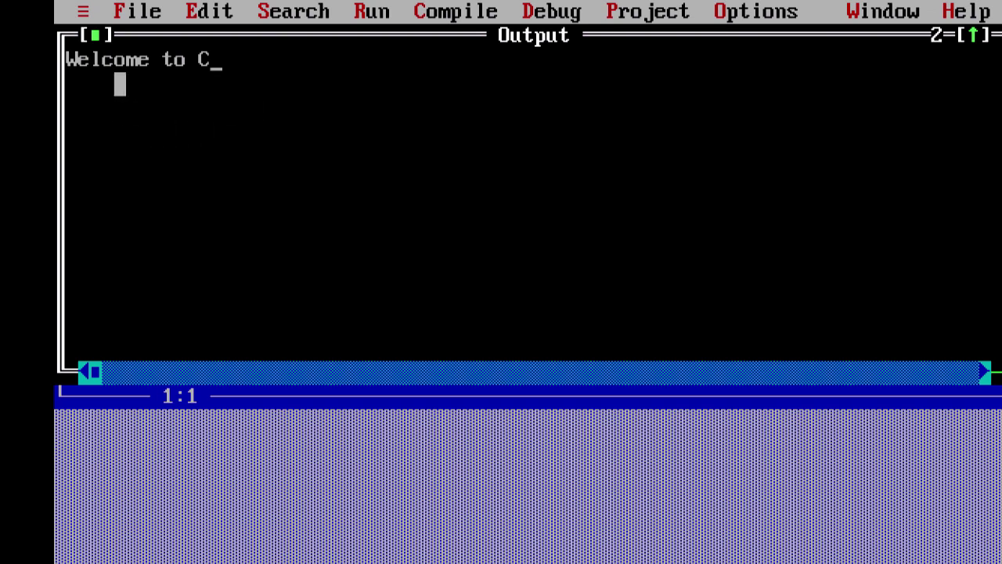
left_click(95, 34)
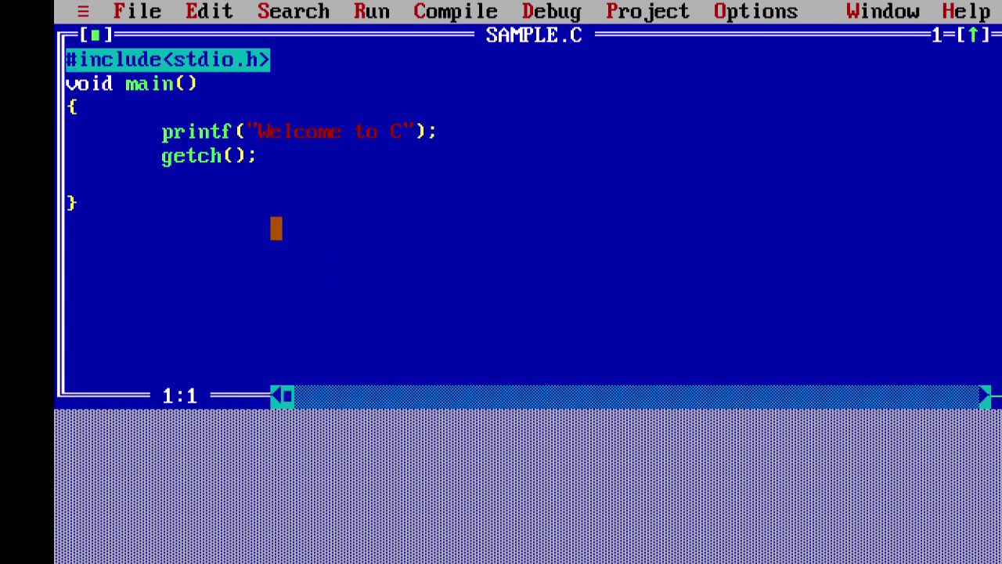
left_click(95, 34)
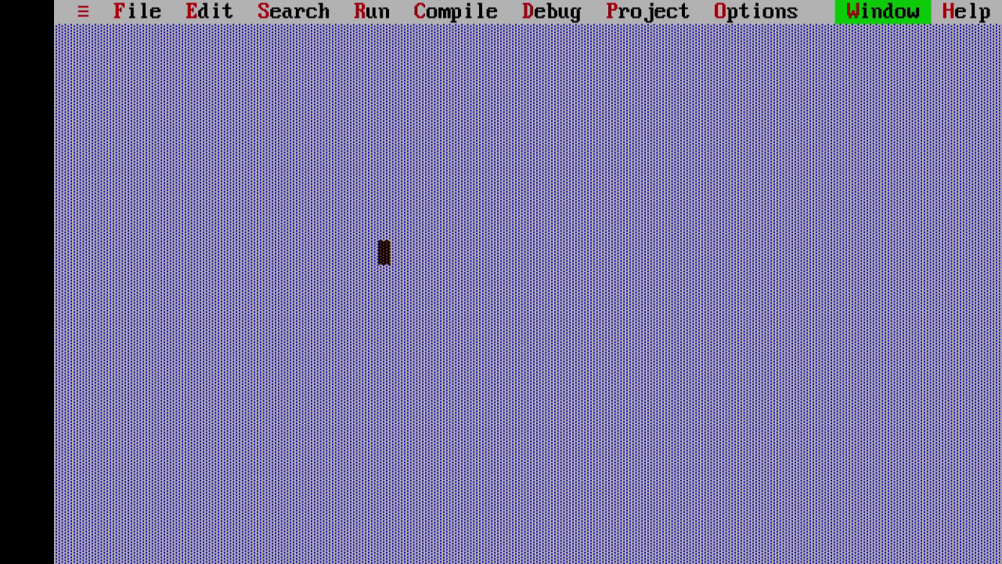
Reopen SAMPLE.C from C:\TURBOC3\BIN through the Open file dialog.
left_click(133, 11)
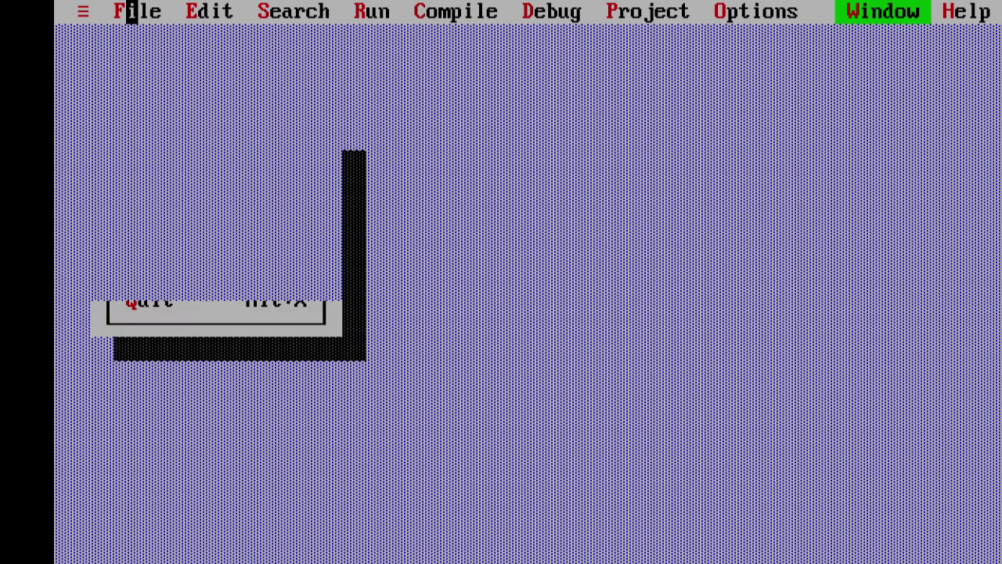
left_click(156, 83)
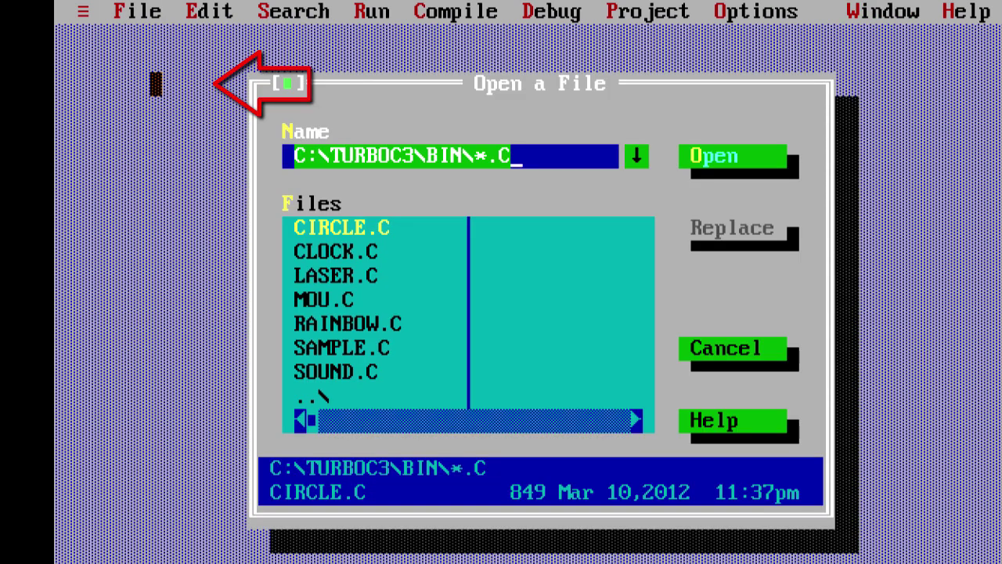
left_click(347, 347)
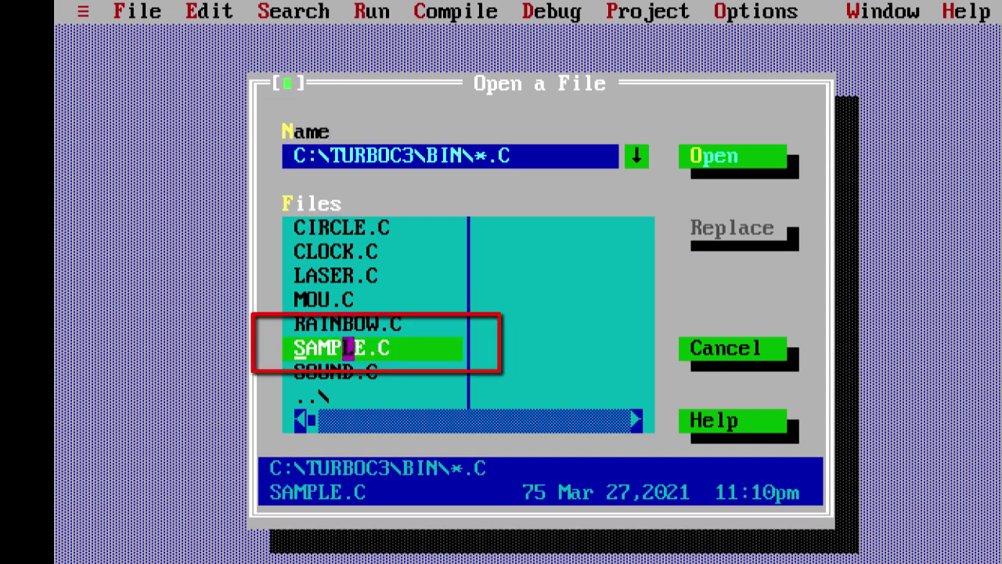
left_click(709, 156)
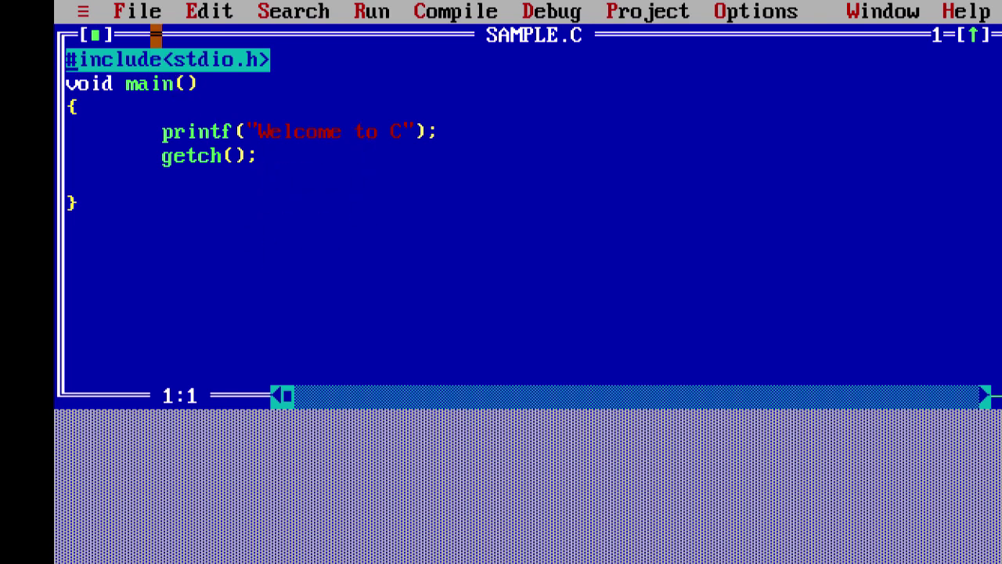
Save the program under the new name SAMPLE1.C.
left_click(135, 11)
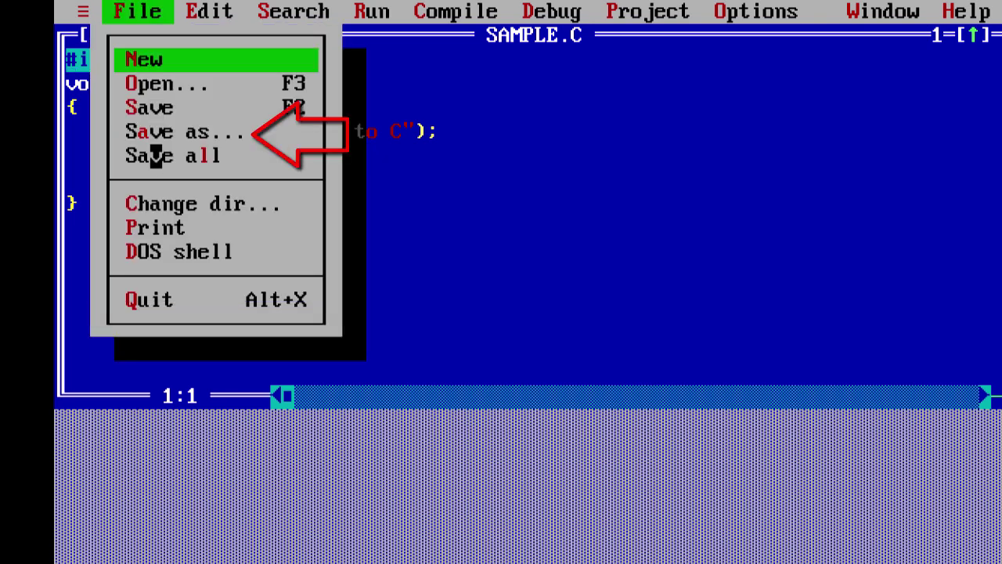
left_click(161, 131)
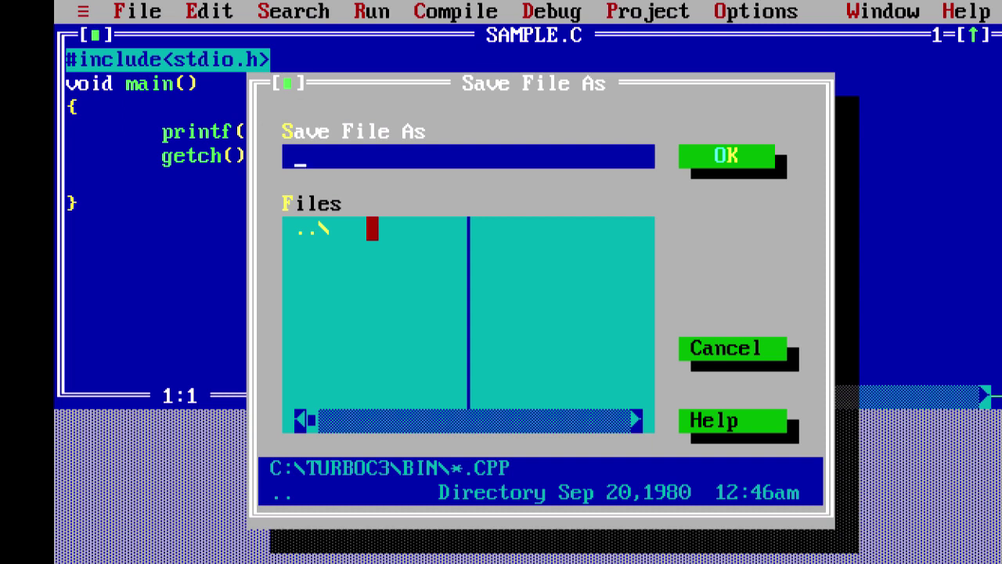
type("S")
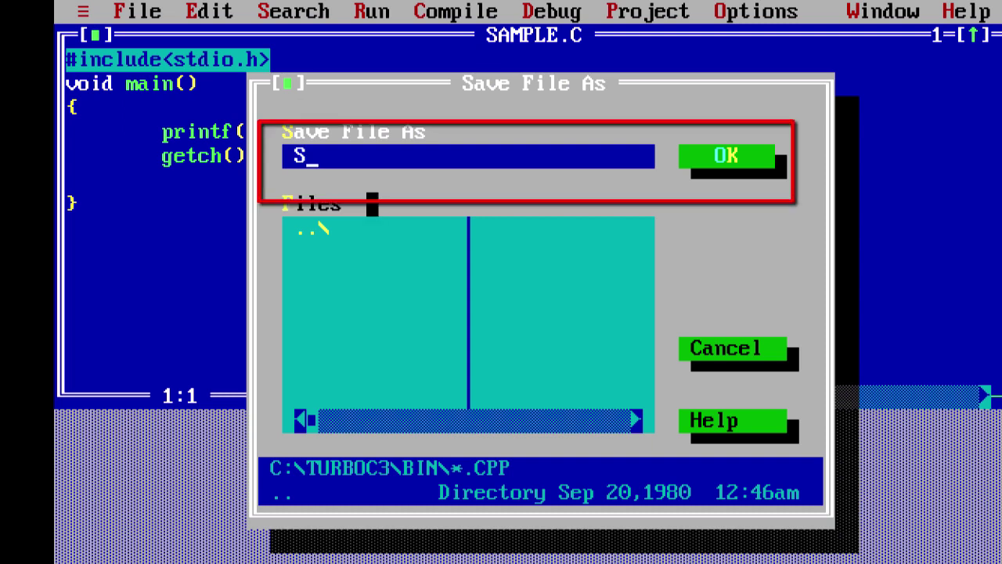
type("AMPLE")
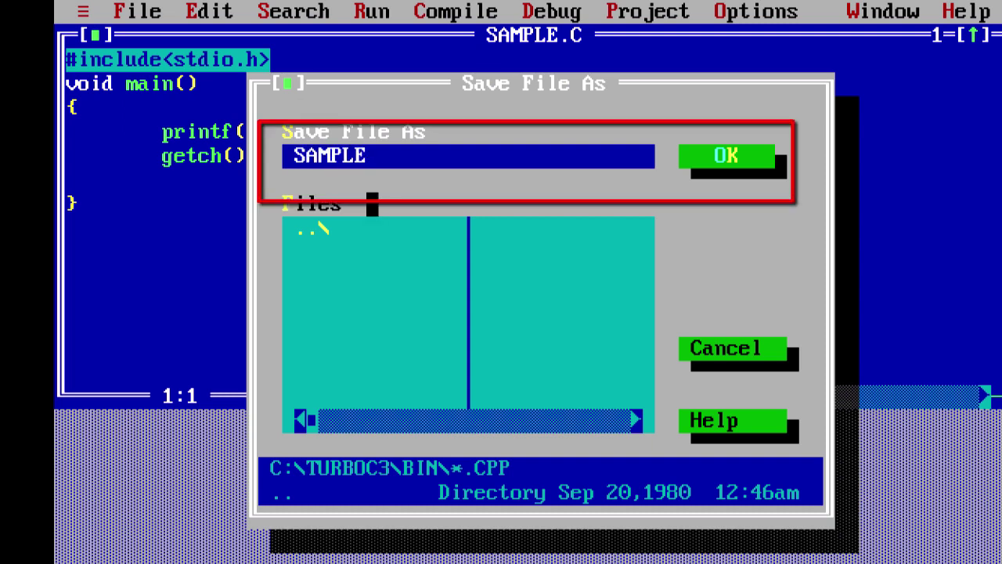
type("1.C")
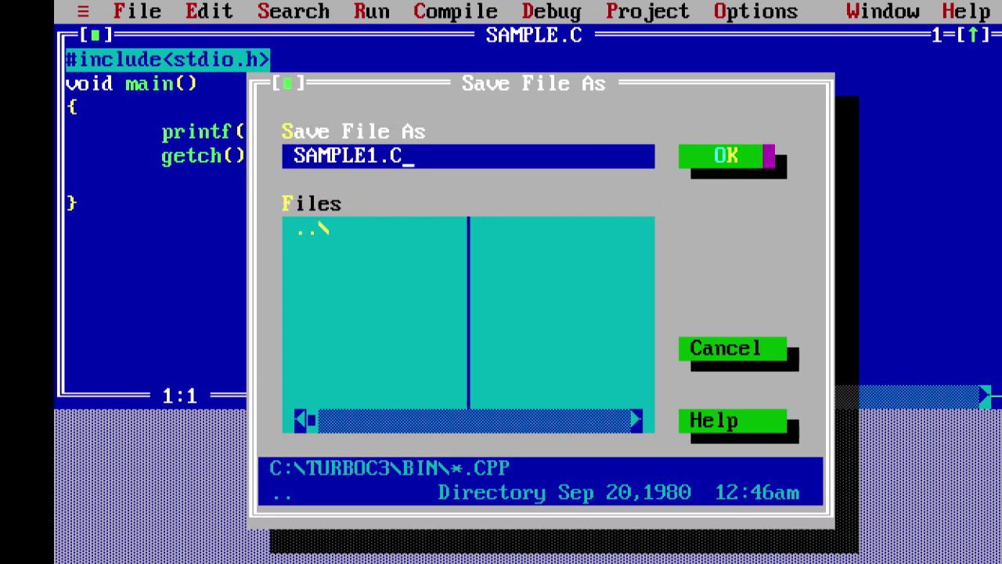
left_click(733, 156)
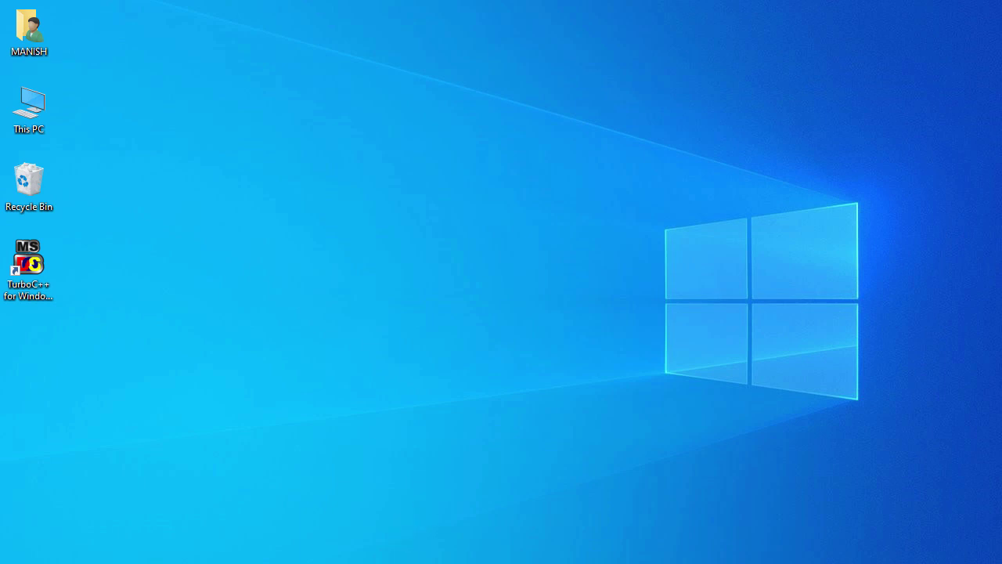
Open File Explorer at C:\TurboC++\Disk\TurboC3\BIN.
key("super+e")
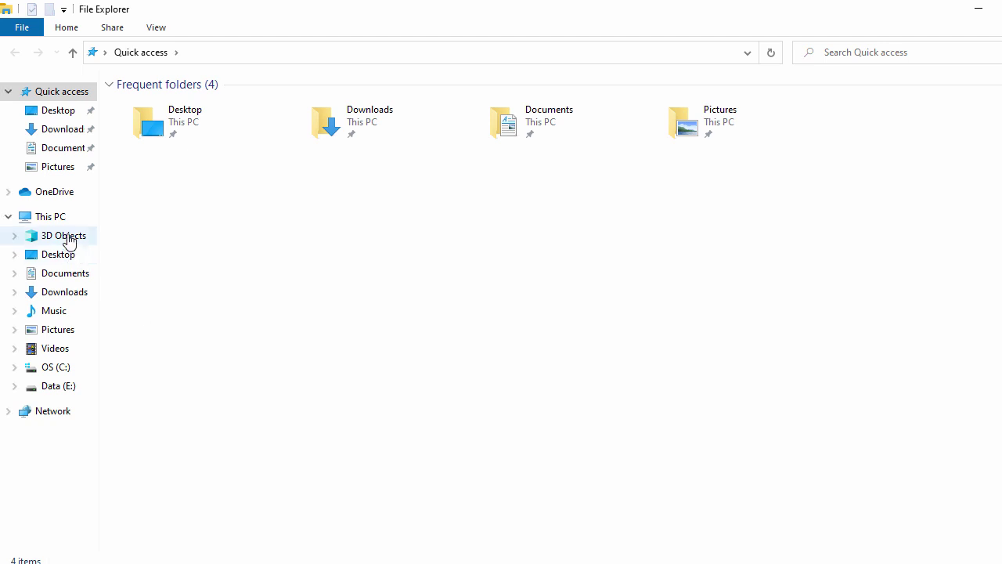
left_click(67, 219)
double_click(193, 230)
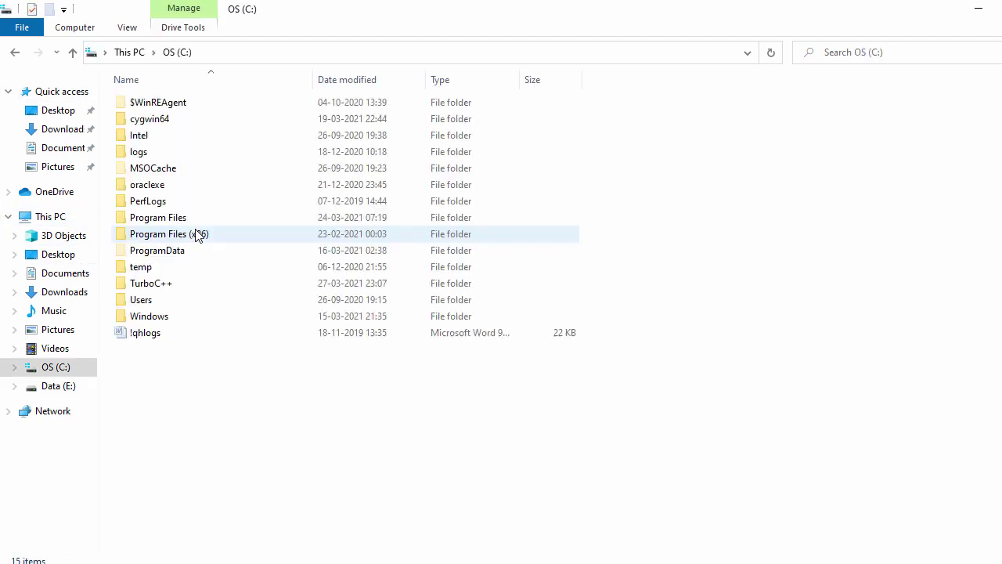
double_click(163, 283)
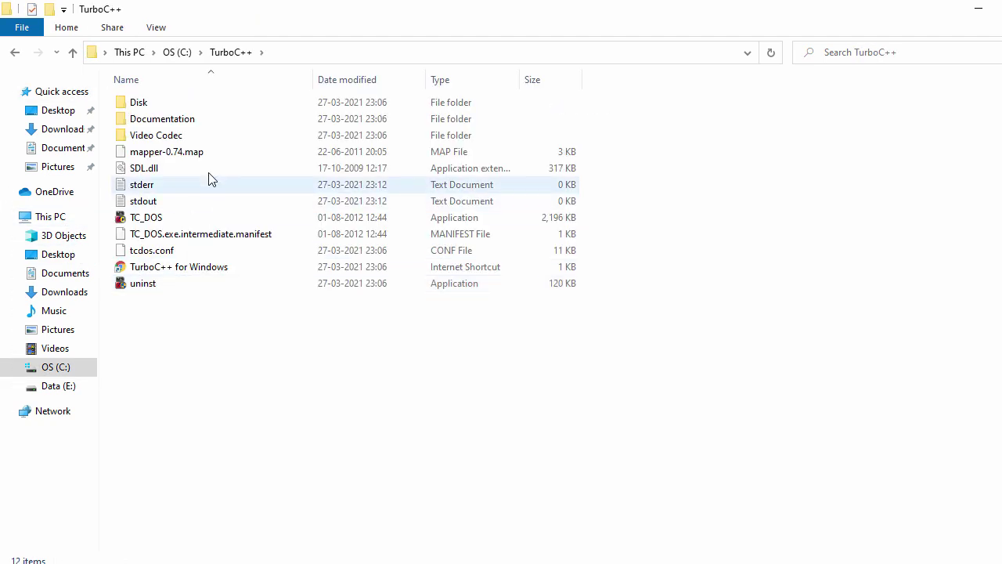
double_click(179, 105)
double_click(164, 105)
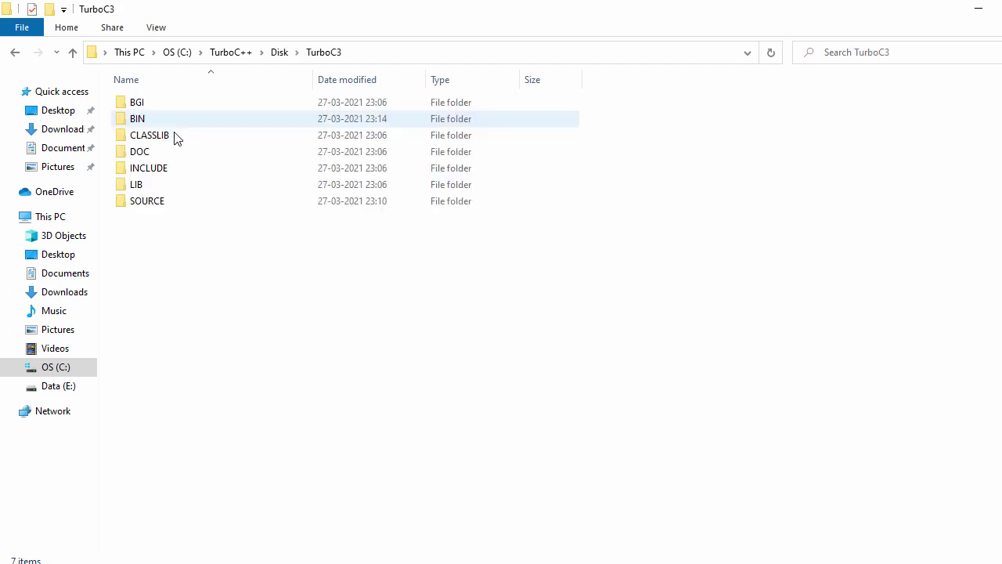
double_click(153, 122)
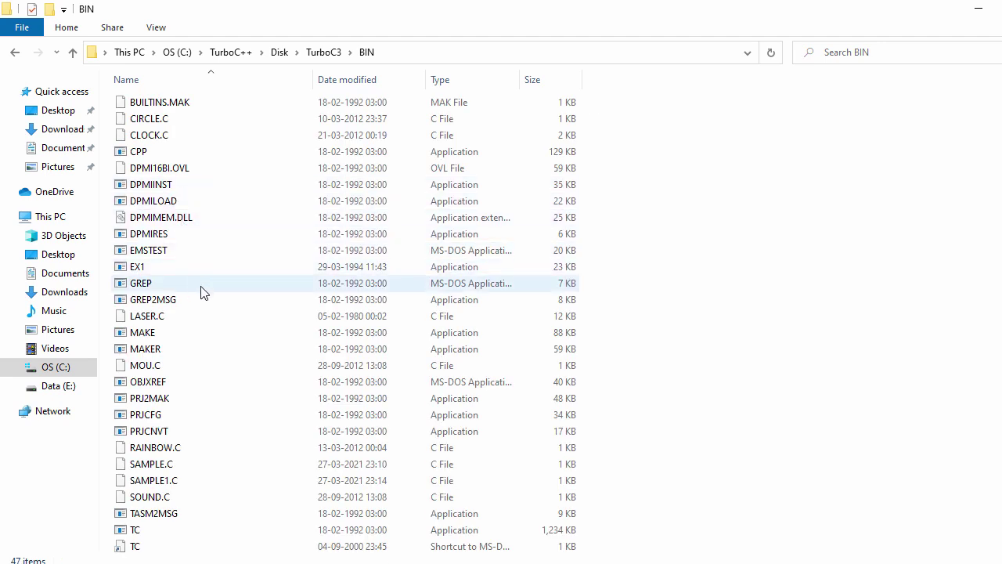
Check the saved SAMPLE.C and SAMPLE1.C files, then bring up SAMPLE.C's context menu.
left_click(170, 468)
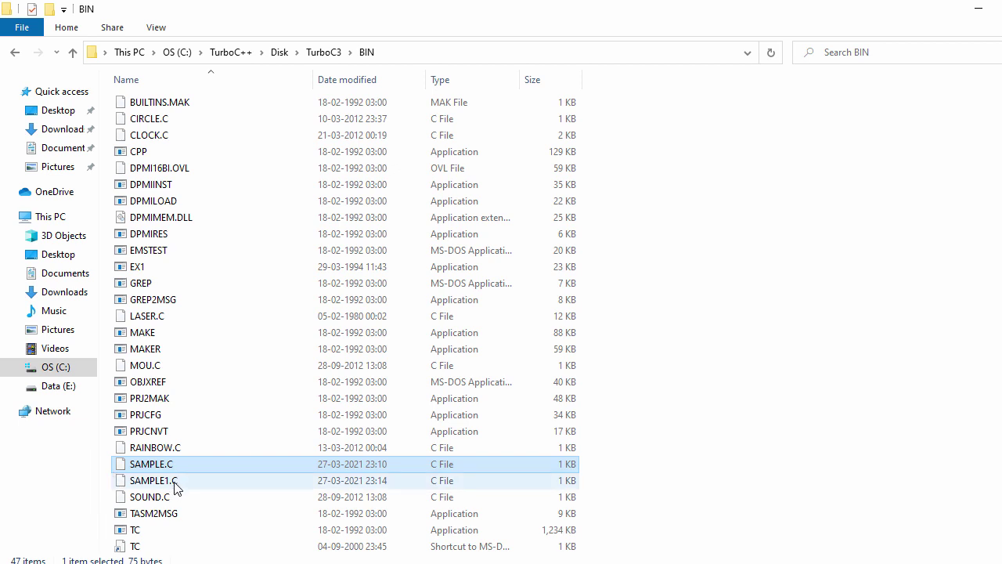
left_click(175, 485)
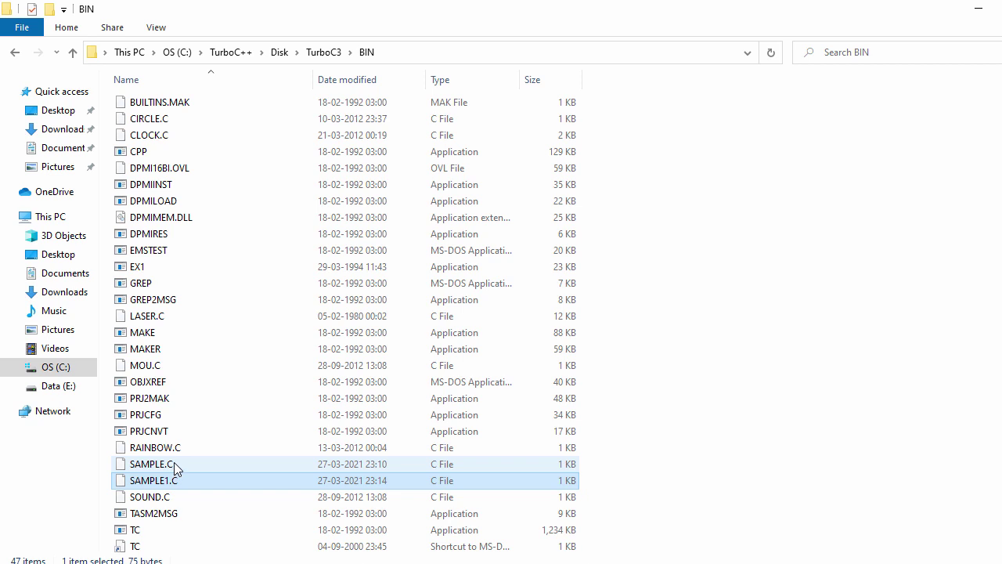
left_click(175, 468)
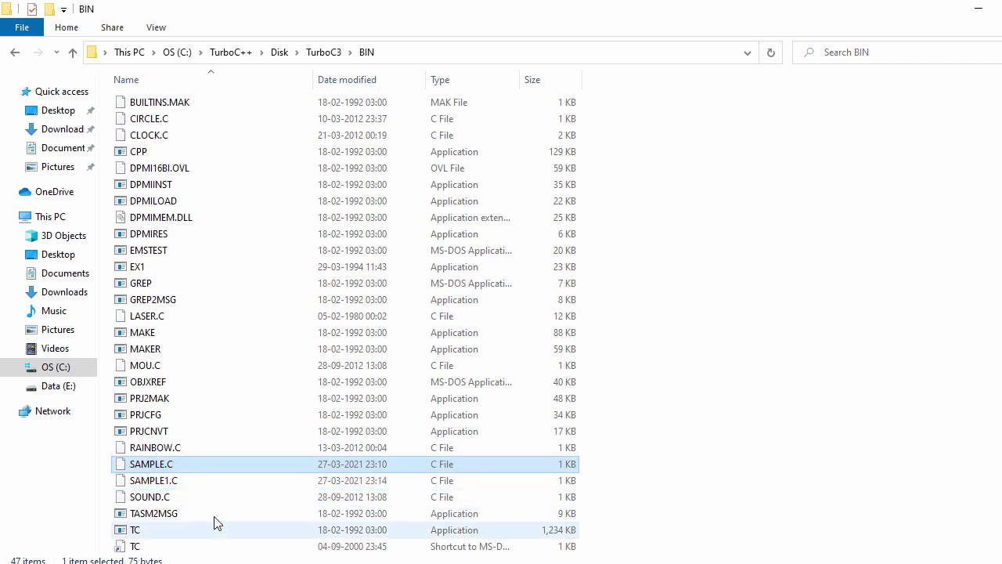
right_click(165, 469)
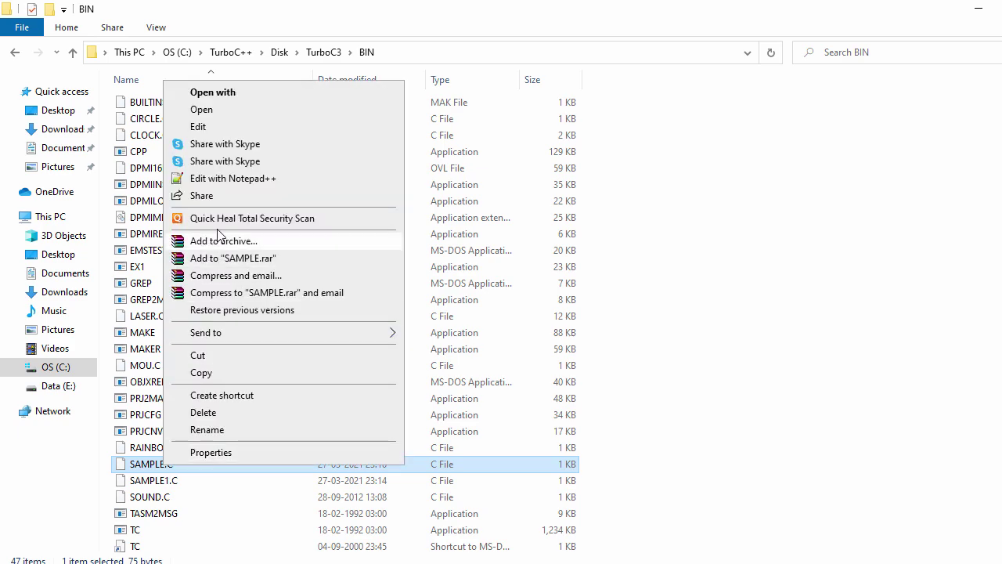
Open SAMPLE.C in Notepad++ via Edit with Notepad++.
left_click(219, 176)
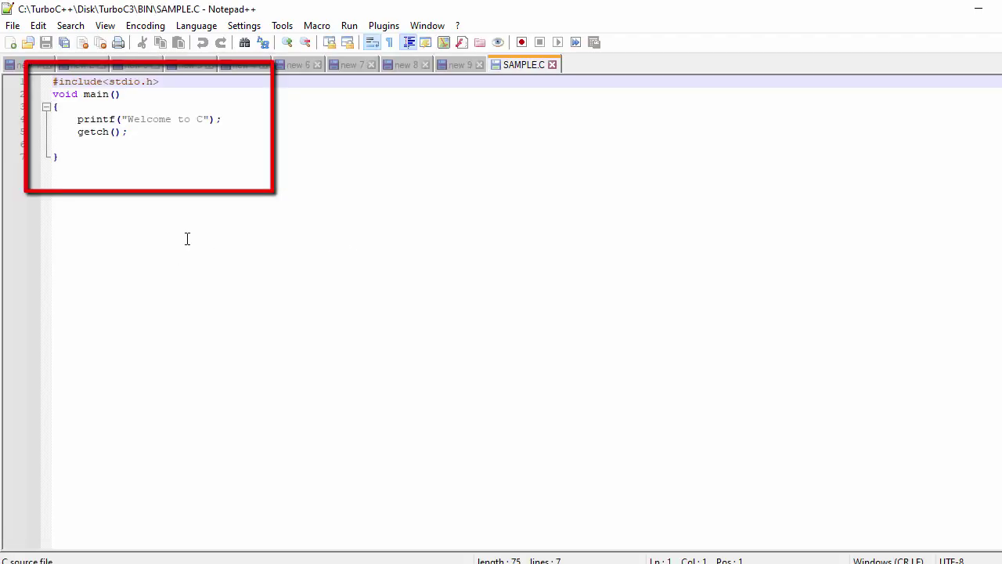